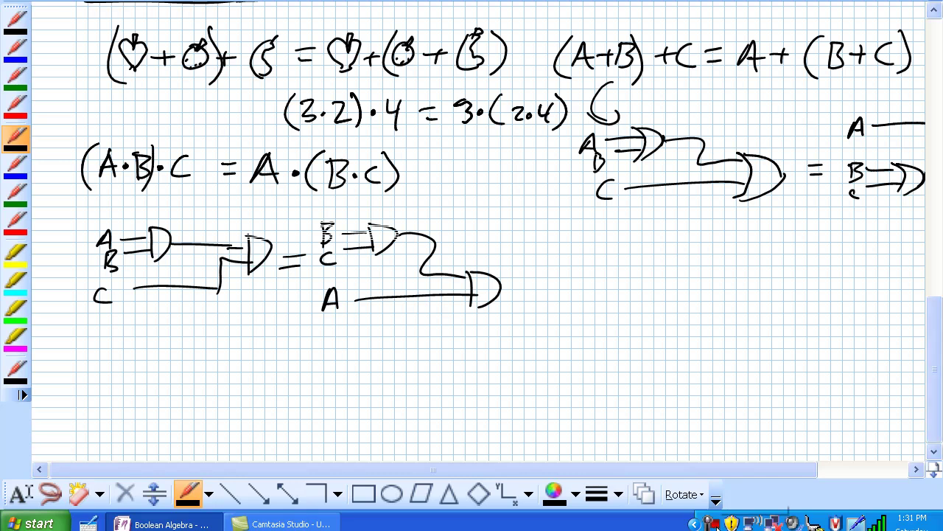
- Sketch an OR gate right of A+0=A with inputs A and 0 and output A
{"action": "left_click", "coordinate": [715, 501]}
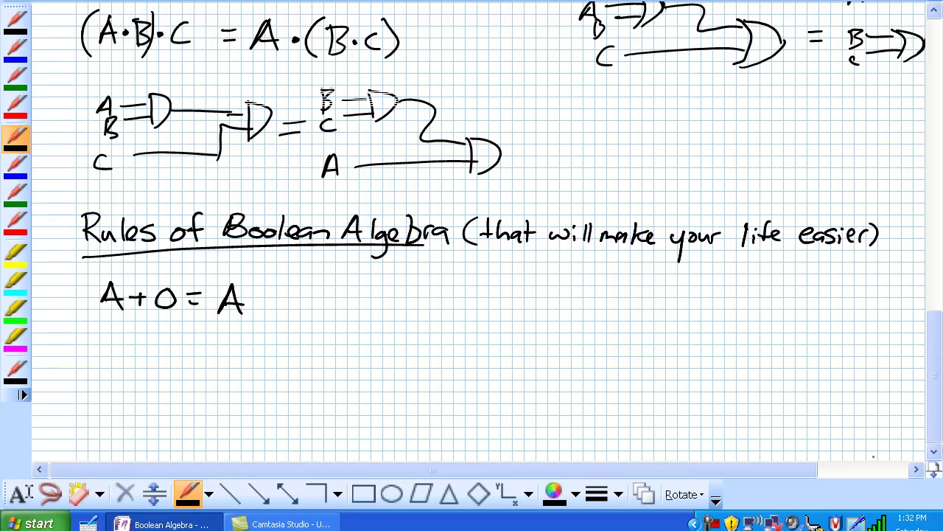
{"action": "mouse_move", "coordinate": [343, 298]}
{"action": "left_mouse_down"}
{"action": "mouse_move", "coordinate": [356, 301]}
{"action": "mouse_move", "coordinate": [355, 335]}
{"action": "left_mouse_up"}
{"action": "left_click_drag", "start_coordinate": [345, 297], "coordinate": [394, 310]}
{"action": "left_click_drag", "start_coordinate": [356, 336], "coordinate": [394, 310]}
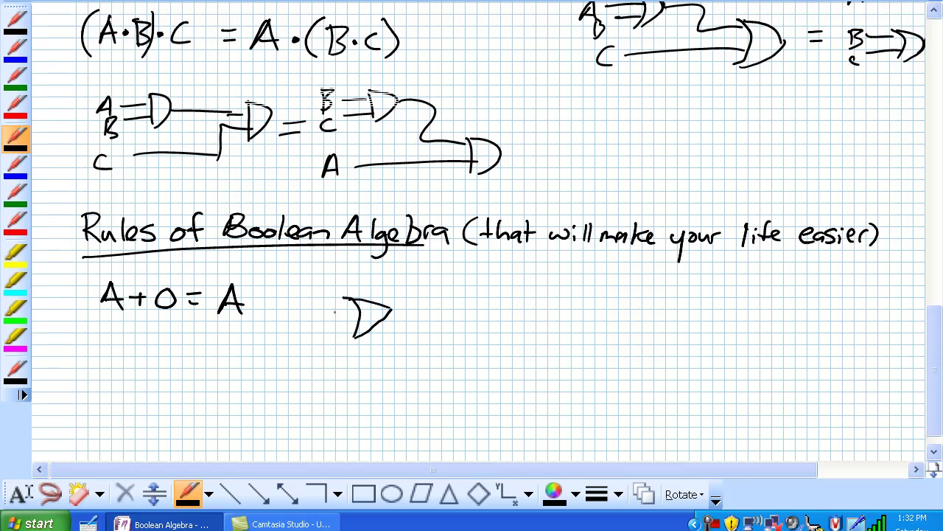
{"action": "left_click_drag", "start_coordinate": [322, 310], "coordinate": [361, 310]}
{"action": "mouse_move", "coordinate": [296, 320]}
{"action": "left_mouse_down"}
{"action": "mouse_move", "coordinate": [305, 298]}
{"action": "mouse_move", "coordinate": [314, 318]}
{"action": "left_mouse_up"}
{"action": "mouse_move", "coordinate": [301, 314]}
{"action": "left_mouse_down"}
{"action": "mouse_move", "coordinate": [357, 327]}
{"action": "mouse_move", "coordinate": [311, 341]}
{"action": "mouse_move", "coordinate": [318, 324]}
{"action": "mouse_move", "coordinate": [349, 328]}
{"action": "mouse_move", "coordinate": [424, 314]}
{"action": "mouse_move", "coordinate": [441, 301]}
{"action": "left_mouse_up"}
{"action": "left_click_drag", "start_coordinate": [441, 300], "coordinate": [447, 315]}
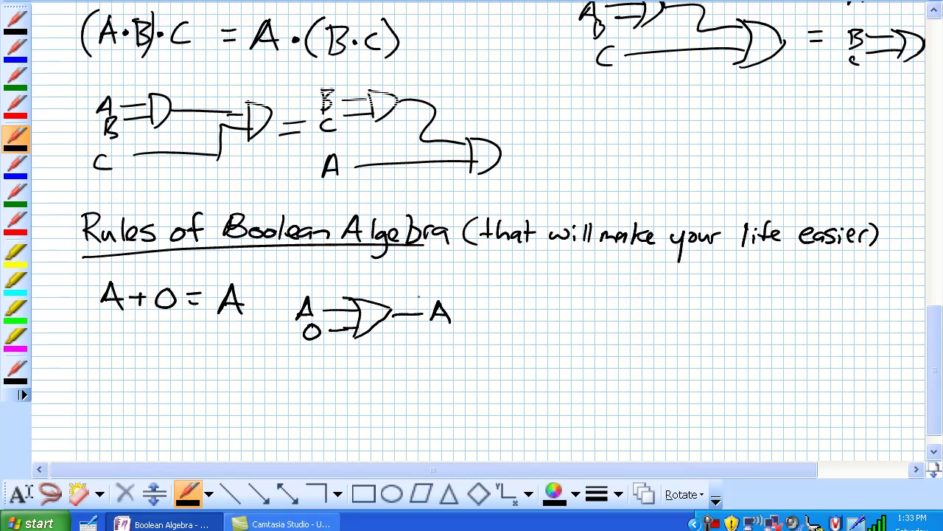
- Lasso-select the OR-gate drawing and move it further right
{"action": "mouse_move", "coordinate": [347, 271]}
{"action": "left_mouse_down"}
{"action": "mouse_move", "coordinate": [305, 362]}
{"action": "mouse_move", "coordinate": [488, 320]}
{"action": "mouse_move", "coordinate": [362, 267]}
{"action": "left_mouse_up"}
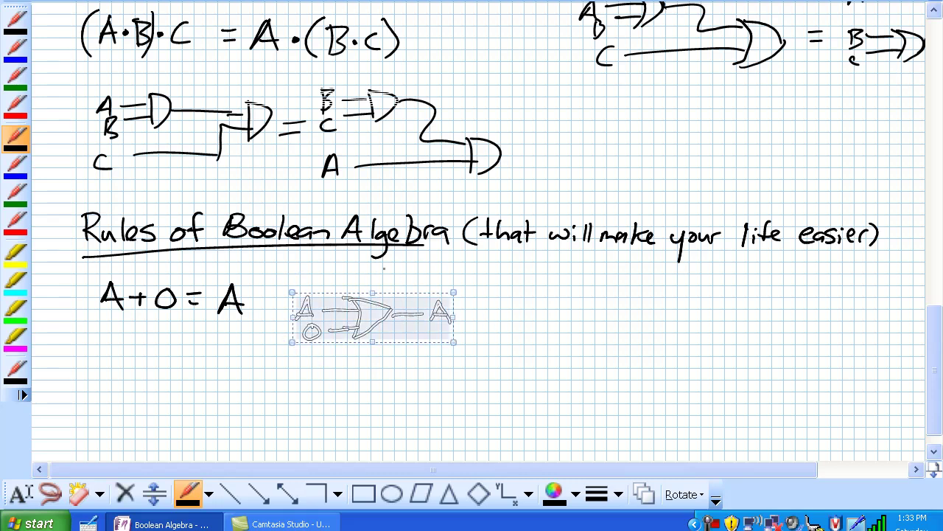
{"action": "left_click_drag", "start_coordinate": [427, 314], "coordinate": [527, 314]}
{"action": "left_click", "coordinate": [349, 322]}
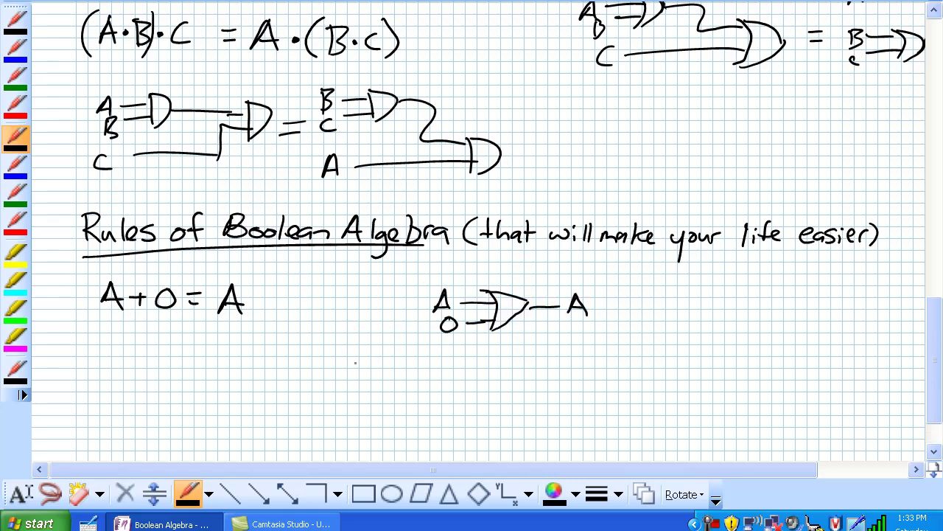
- Draw two timing axes with a red square wave for A and a flat blue line for 0
{"action": "mouse_move", "coordinate": [324, 287]}
{"action": "left_mouse_down"}
{"action": "mouse_move", "coordinate": [323, 317]}
{"action": "mouse_move", "coordinate": [401, 313]}
{"action": "left_mouse_up"}
{"action": "left_click", "coordinate": [16, 227]}
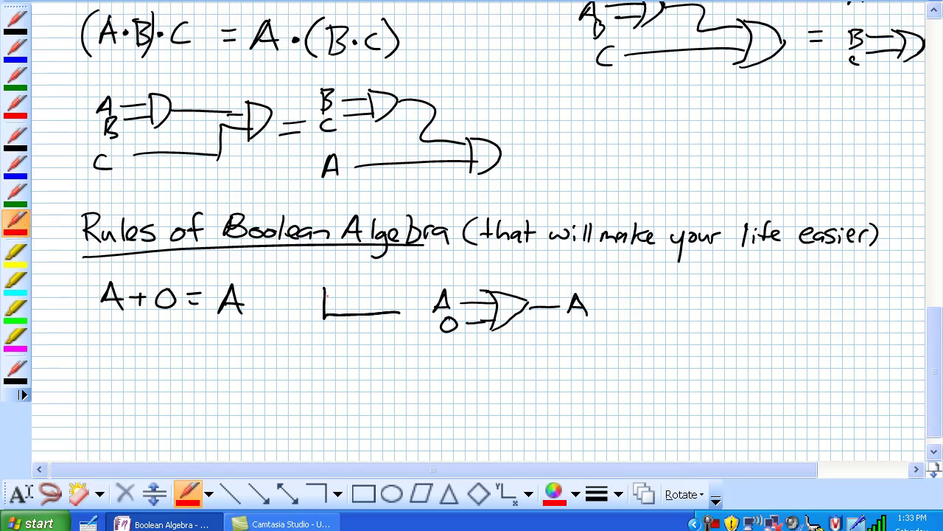
{"action": "mouse_move", "coordinate": [325, 294]}
{"action": "left_mouse_down"}
{"action": "mouse_move", "coordinate": [341, 312]}
{"action": "mouse_move", "coordinate": [358, 312]}
{"action": "mouse_move", "coordinate": [357, 296]}
{"action": "mouse_move", "coordinate": [391, 313]}
{"action": "left_mouse_up"}
{"action": "left_click", "coordinate": [16, 140]}
{"action": "mouse_move", "coordinate": [323, 326]}
{"action": "left_mouse_down"}
{"action": "mouse_move", "coordinate": [323, 349]}
{"action": "mouse_move", "coordinate": [396, 350]}
{"action": "left_mouse_up"}
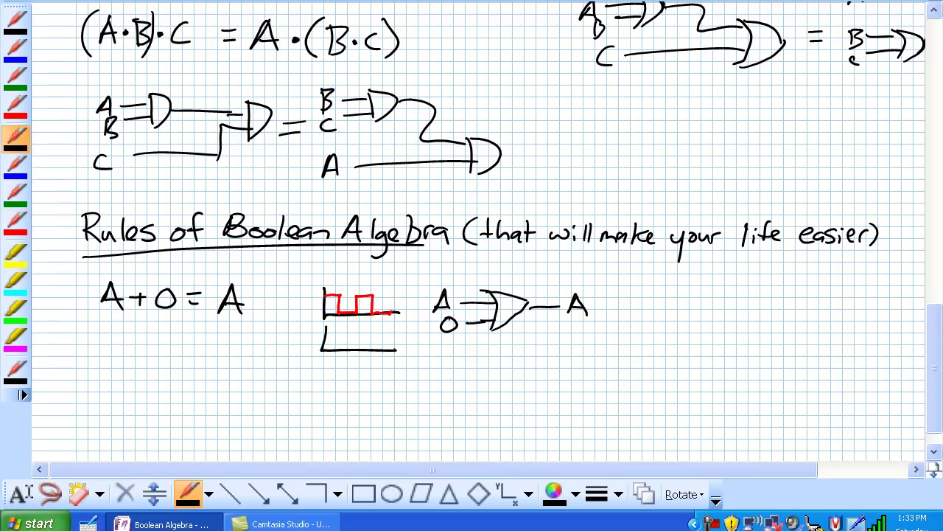
{"action": "left_click", "coordinate": [18, 170]}
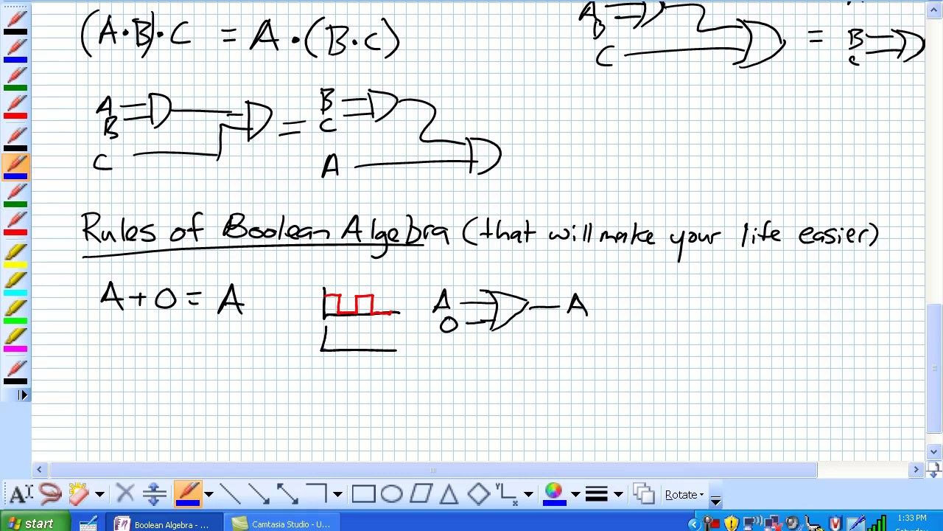
{"action": "left_click_drag", "start_coordinate": [323, 349], "coordinate": [397, 350]}
- Add an arrow from the gate and a green output waveform, circled and arrowed back to red
{"action": "left_click", "coordinate": [17, 140]}
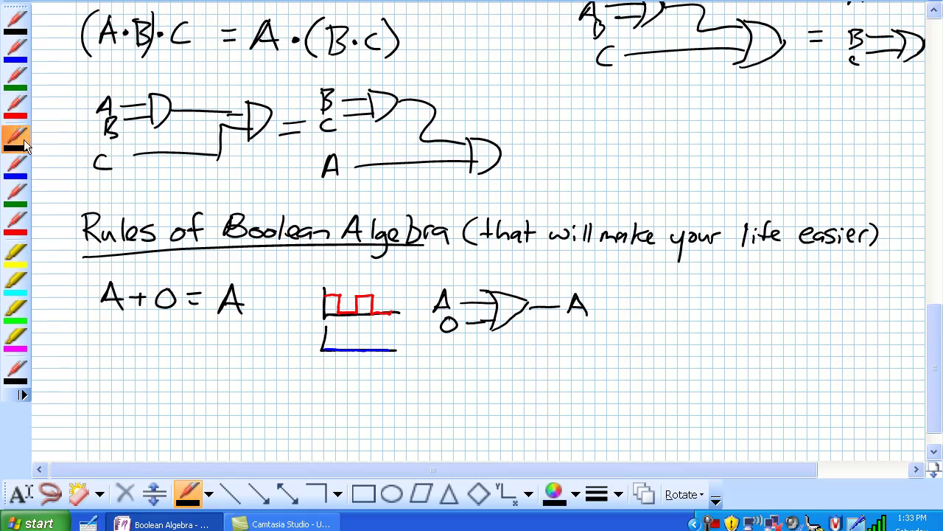
{"action": "mouse_move", "coordinate": [554, 308]}
{"action": "left_mouse_down"}
{"action": "mouse_move", "coordinate": [544, 376]}
{"action": "mouse_move", "coordinate": [434, 371]}
{"action": "mouse_move", "coordinate": [438, 364]}
{"action": "mouse_move", "coordinate": [450, 384]}
{"action": "left_mouse_up"}
{"action": "left_click_drag", "start_coordinate": [326, 365], "coordinate": [410, 387]}
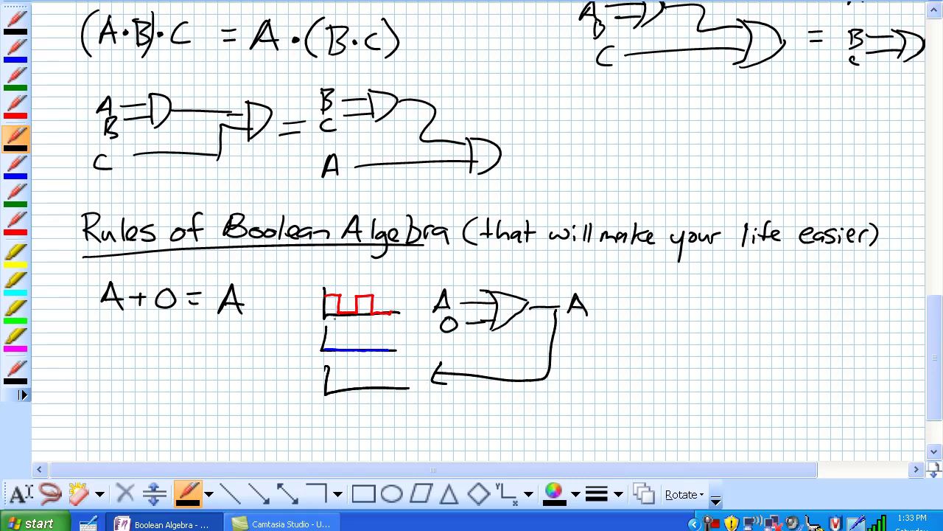
{"action": "left_click", "coordinate": [16, 193]}
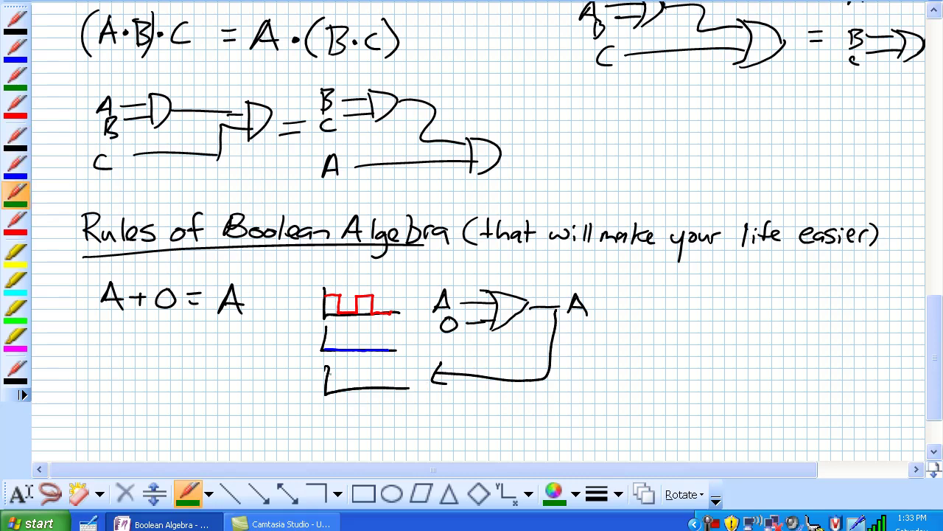
{"action": "mouse_move", "coordinate": [325, 372]}
{"action": "left_mouse_down"}
{"action": "mouse_move", "coordinate": [345, 373]}
{"action": "mouse_move", "coordinate": [342, 392]}
{"action": "mouse_move", "coordinate": [361, 391]}
{"action": "mouse_move", "coordinate": [359, 372]}
{"action": "mouse_move", "coordinate": [376, 372]}
{"action": "mouse_move", "coordinate": [376, 392]}
{"action": "mouse_move", "coordinate": [401, 392]}
{"action": "left_mouse_up"}
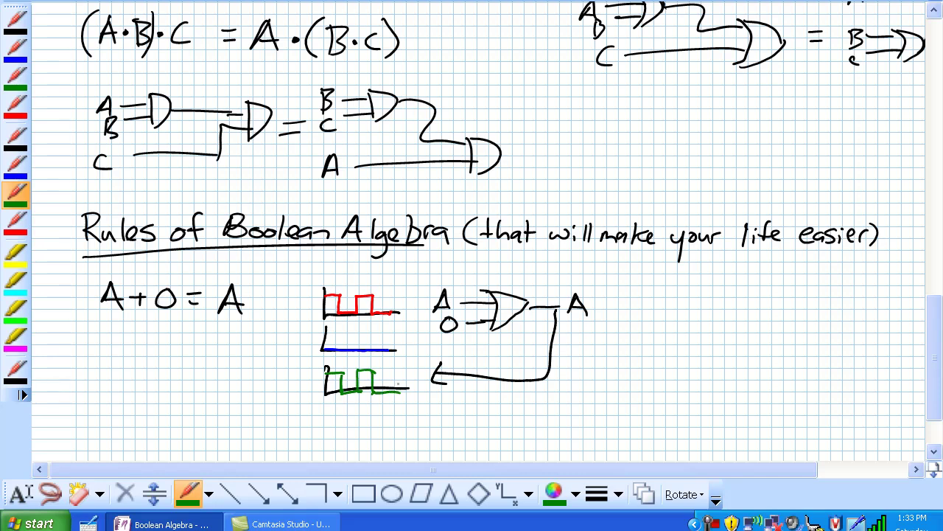
{"action": "left_click_drag", "start_coordinate": [374, 356], "coordinate": [363, 355]}
{"action": "mouse_move", "coordinate": [302, 381]}
{"action": "left_mouse_down"}
{"action": "mouse_move", "coordinate": [318, 300]}
{"action": "mouse_move", "coordinate": [315, 311]}
{"action": "left_mouse_up"}
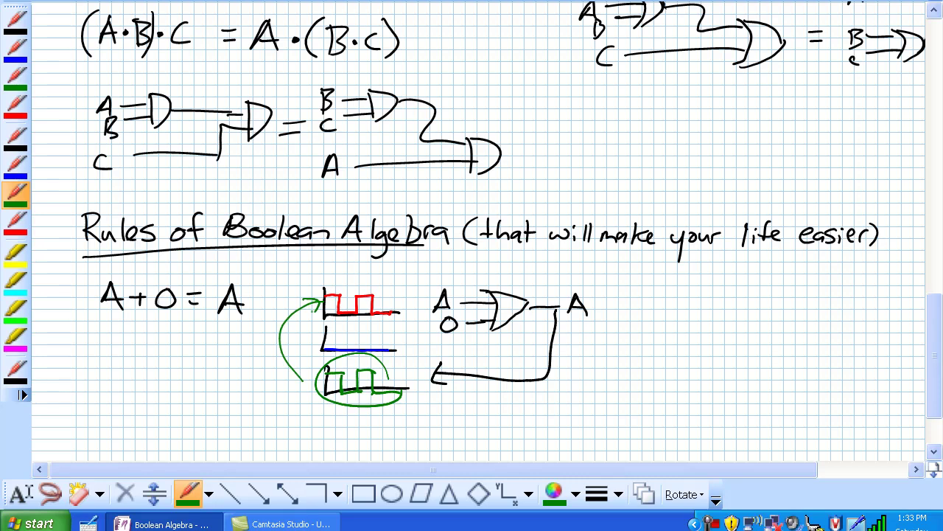
{"action": "scroll", "coordinate": [935, 372], "scroll_direction": "down", "scroll_amount": 2}
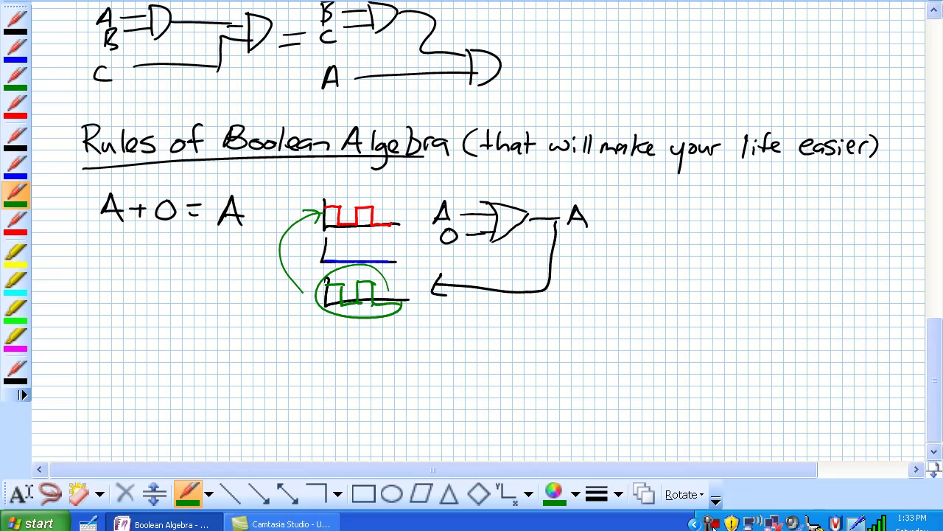
- Sketch an OR gate for A+1=1 with two input axes and a high blue line for 1
{"action": "key", "text": "F9"}
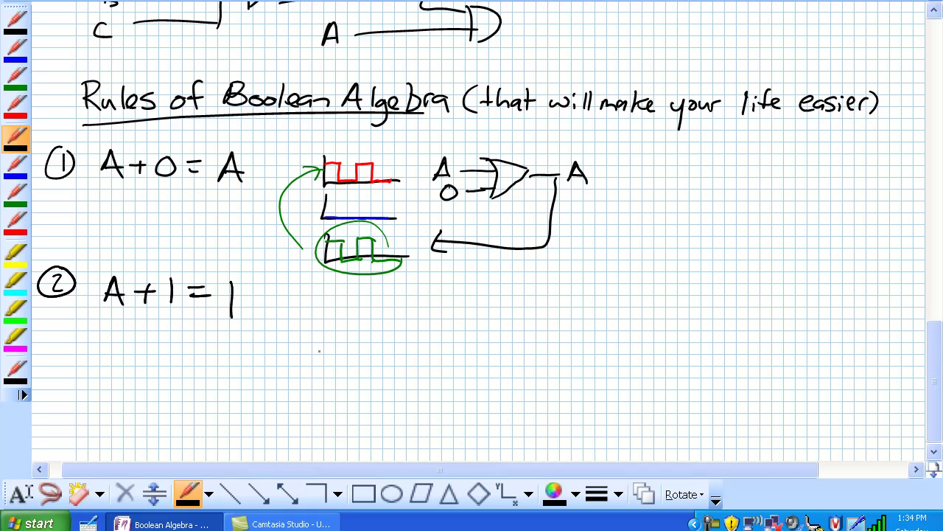
{"action": "mouse_move", "coordinate": [289, 310]}
{"action": "left_mouse_down"}
{"action": "mouse_move", "coordinate": [327, 332]}
{"action": "mouse_move", "coordinate": [405, 331]}
{"action": "mouse_move", "coordinate": [405, 358]}
{"action": "left_mouse_up"}
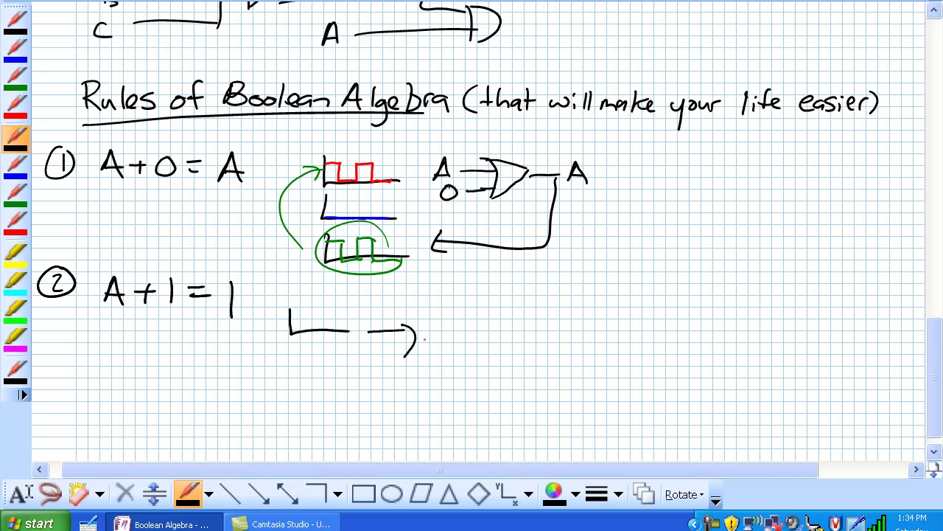
{"action": "left_click_drag", "start_coordinate": [404, 324], "coordinate": [448, 338]}
{"action": "left_click_drag", "start_coordinate": [371, 353], "coordinate": [410, 351]}
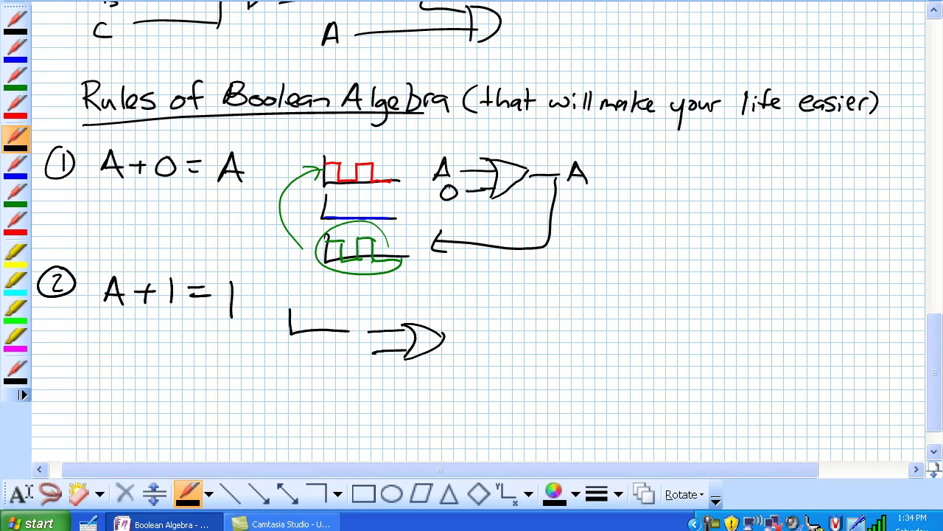
{"action": "left_click_drag", "start_coordinate": [289, 346], "coordinate": [362, 365]}
{"action": "left_click", "coordinate": [17, 174]}
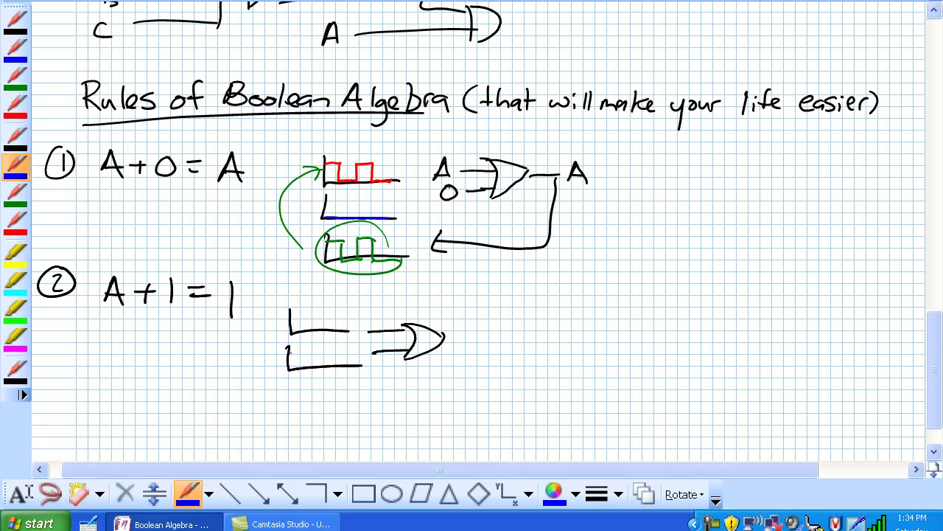
{"action": "left_click_drag", "start_coordinate": [288, 352], "coordinate": [348, 351]}
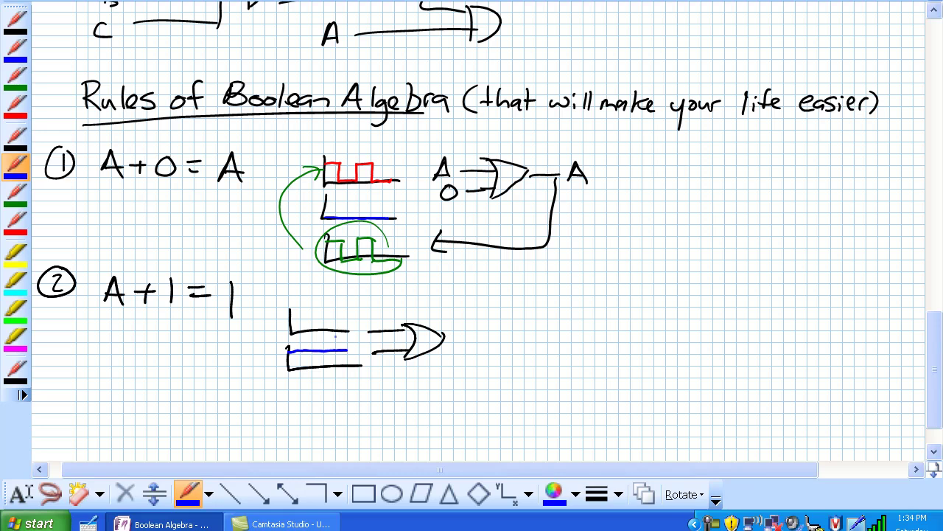
- Add a red square wave for A, an output loop arrow and a constant-high green output
{"action": "left_click", "coordinate": [16, 219]}
{"action": "mouse_move", "coordinate": [290, 315]}
{"action": "left_mouse_down"}
{"action": "mouse_move", "coordinate": [326, 327]}
{"action": "mouse_move", "coordinate": [333, 311]}
{"action": "mouse_move", "coordinate": [340, 330]}
{"action": "mouse_move", "coordinate": [355, 328]}
{"action": "left_mouse_up"}
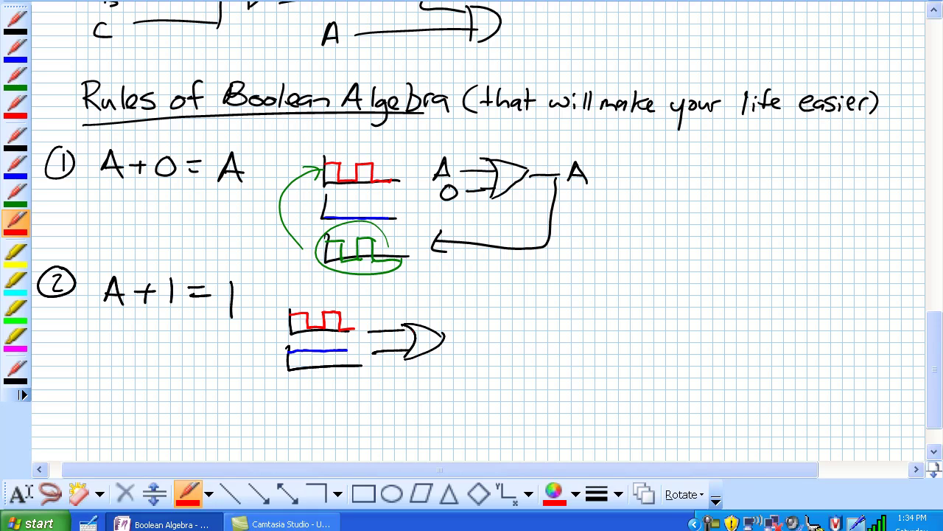
{"action": "left_click", "coordinate": [16, 137]}
{"action": "mouse_move", "coordinate": [446, 337]}
{"action": "left_mouse_down"}
{"action": "mouse_move", "coordinate": [487, 339]}
{"action": "mouse_move", "coordinate": [495, 404]}
{"action": "mouse_move", "coordinate": [387, 404]}
{"action": "mouse_move", "coordinate": [392, 397]}
{"action": "left_mouse_up"}
{"action": "mouse_move", "coordinate": [293, 386]}
{"action": "left_mouse_down"}
{"action": "mouse_move", "coordinate": [295, 421]}
{"action": "mouse_move", "coordinate": [362, 419]}
{"action": "left_mouse_up"}
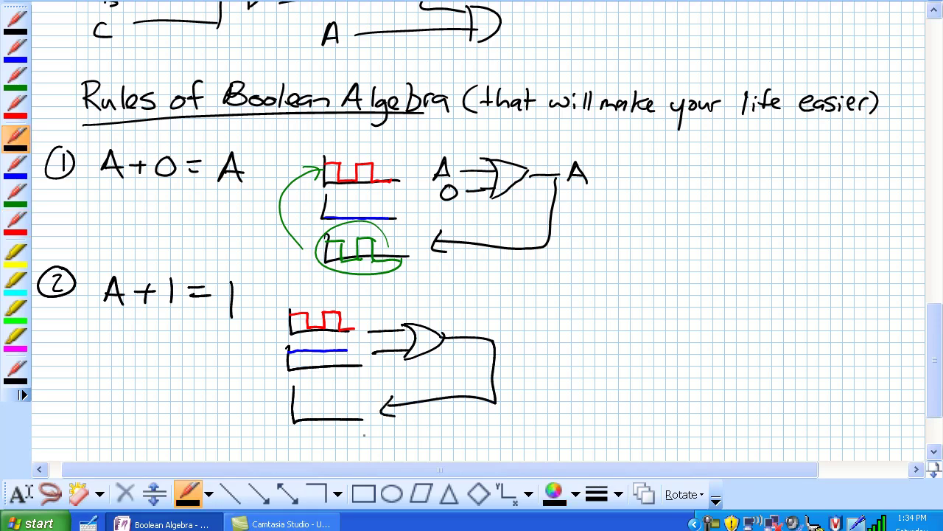
{"action": "left_click", "coordinate": [17, 193]}
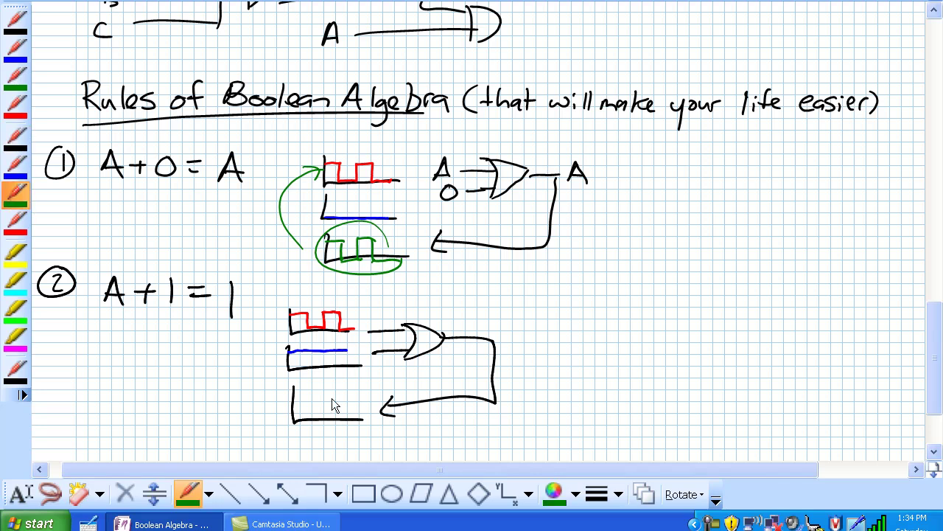
{"action": "left_click_drag", "start_coordinate": [295, 397], "coordinate": [357, 396]}
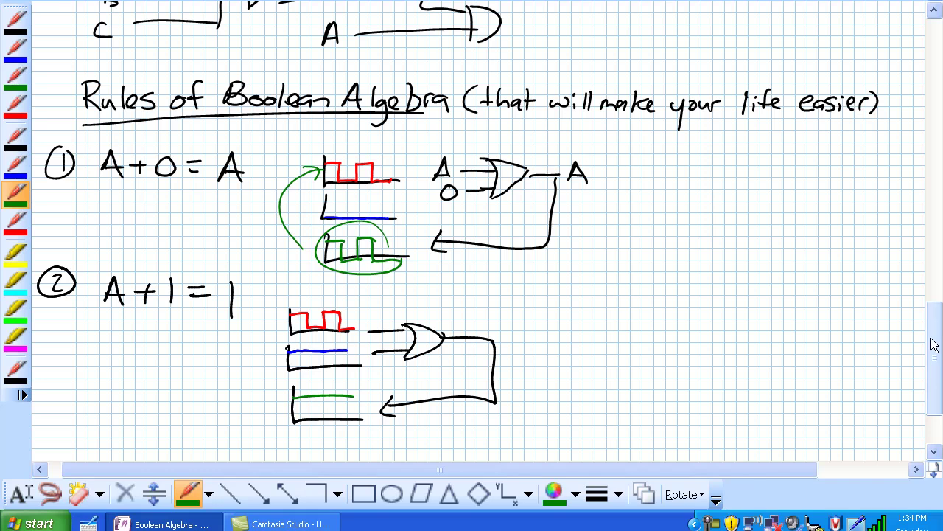
{"action": "scroll", "coordinate": [479, 221], "scroll_direction": "down", "scroll_amount": 3}
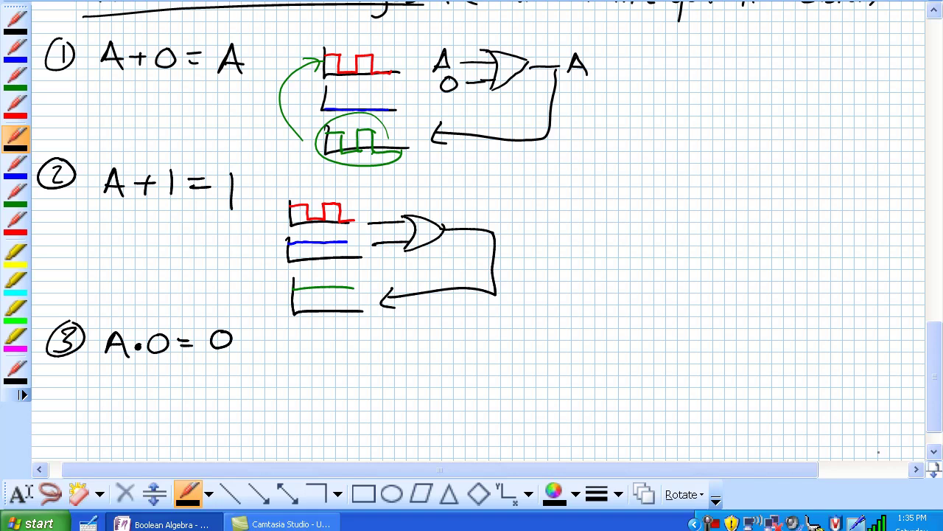
- Sketch an AND gate for A·0=0 with input axes, a feedback line and an output axis
{"action": "left_click_drag", "start_coordinate": [301, 363], "coordinate": [307, 390]}
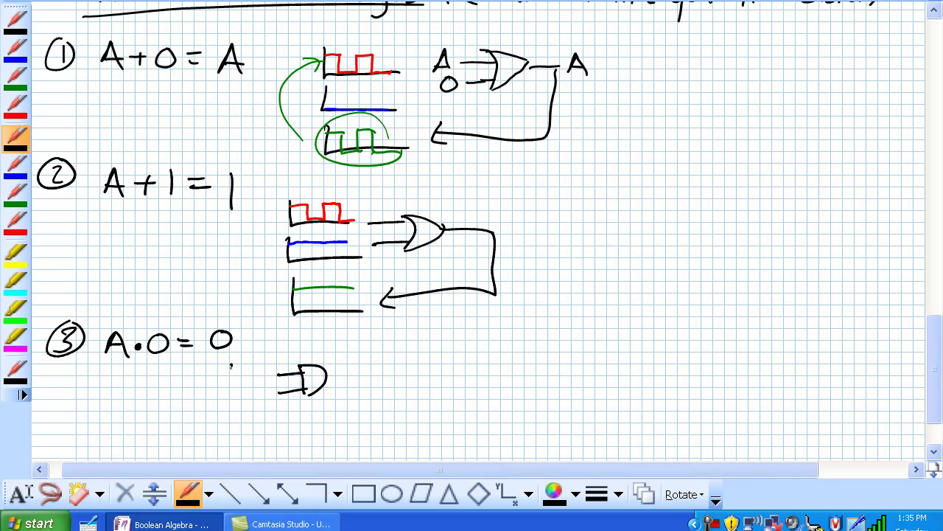
{"action": "mouse_move", "coordinate": [231, 365]}
{"action": "left_mouse_down"}
{"action": "mouse_move", "coordinate": [264, 383]}
{"action": "mouse_move", "coordinate": [230, 394]}
{"action": "mouse_move", "coordinate": [265, 406]}
{"action": "left_mouse_up"}
{"action": "left_click_drag", "start_coordinate": [328, 376], "coordinate": [305, 441]}
{"action": "mouse_move", "coordinate": [231, 426]}
{"action": "left_mouse_down"}
{"action": "mouse_move", "coordinate": [232, 452]}
{"action": "mouse_move", "coordinate": [281, 450]}
{"action": "left_mouse_up"}
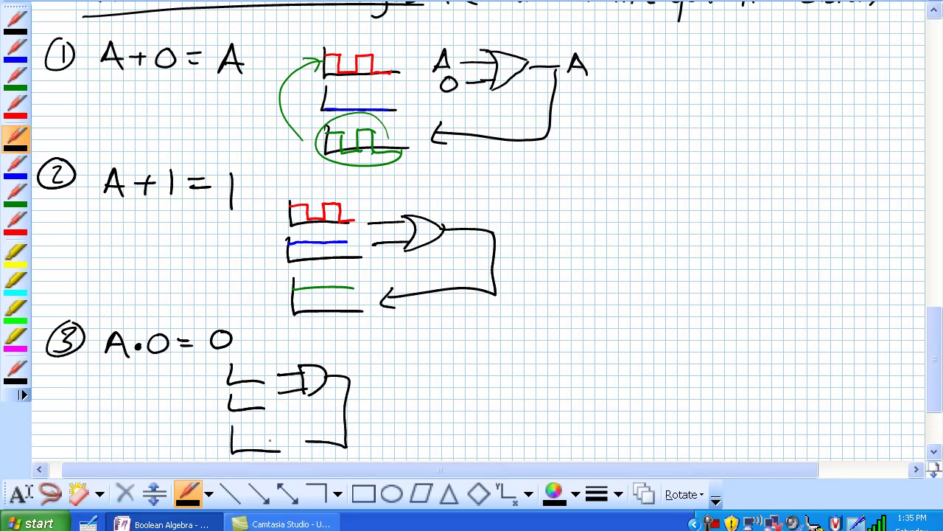
- Trace a low blue 0 line, a red square wave for A and a flat-low green output
{"action": "left_click", "coordinate": [16, 166]}
{"action": "left_click_drag", "start_coordinate": [230, 407], "coordinate": [264, 408]}
{"action": "left_click", "coordinate": [16, 221]}
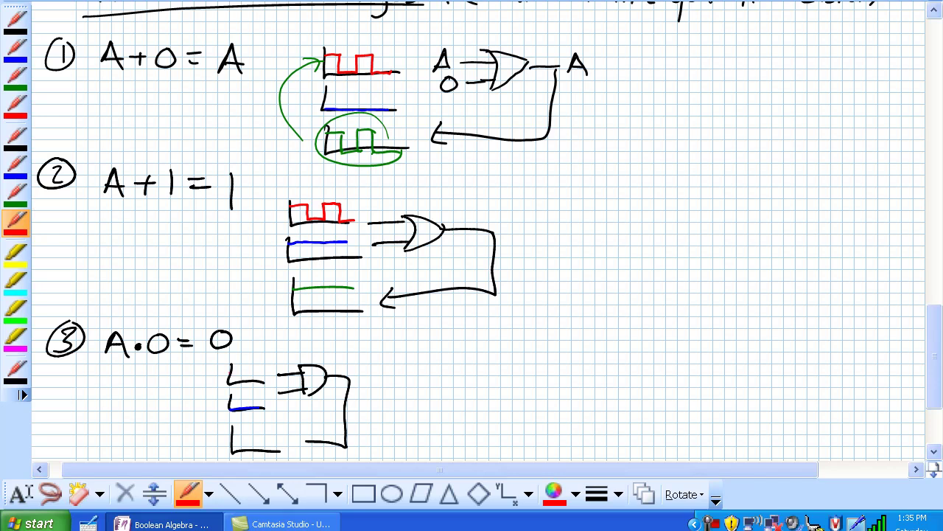
{"action": "mouse_move", "coordinate": [228, 380]}
{"action": "left_mouse_down"}
{"action": "mouse_move", "coordinate": [255, 366]}
{"action": "mouse_move", "coordinate": [263, 382]}
{"action": "mouse_move", "coordinate": [277, 382]}
{"action": "left_mouse_up"}
{"action": "left_click", "coordinate": [18, 206]}
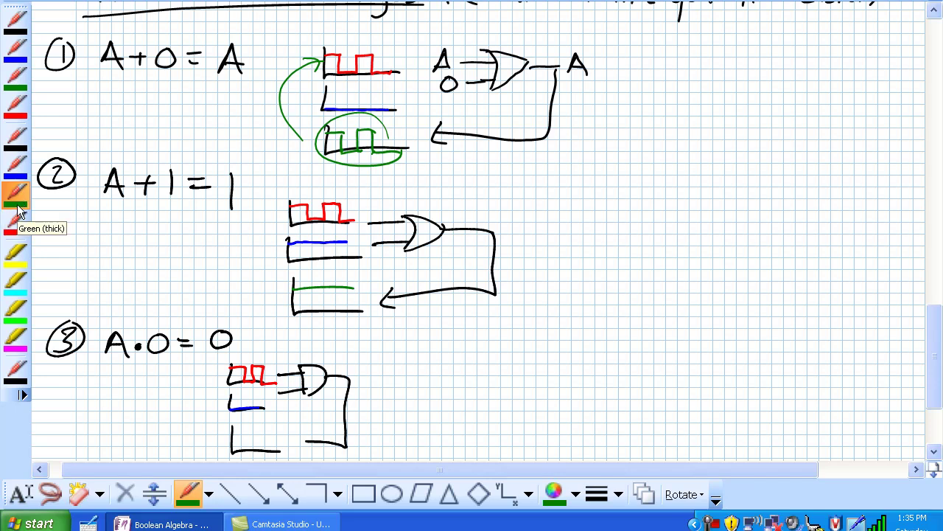
{"action": "left_click_drag", "start_coordinate": [231, 451], "coordinate": [249, 451]}
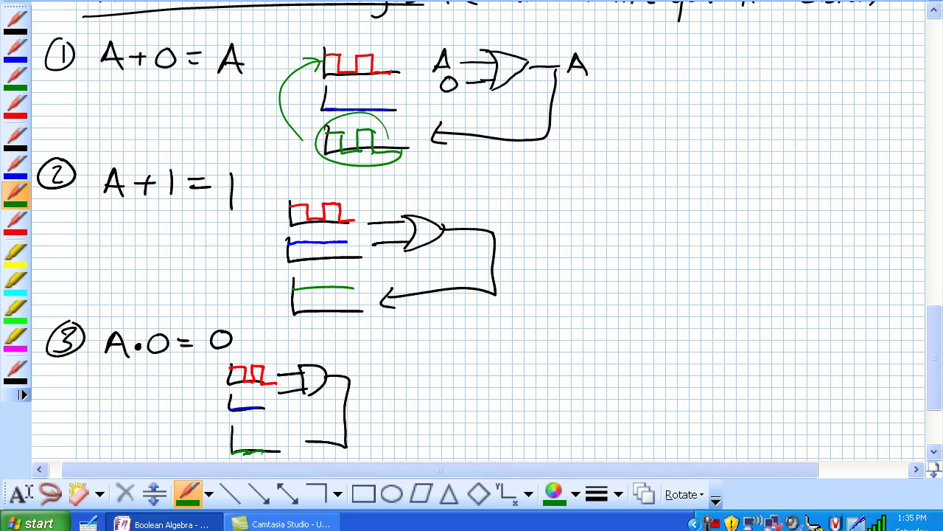
{"action": "left_click_drag", "start_coordinate": [259, 451], "coordinate": [284, 452]}
{"action": "scroll", "coordinate": [934, 372], "scroll_direction": "down", "scroll_amount": 3}
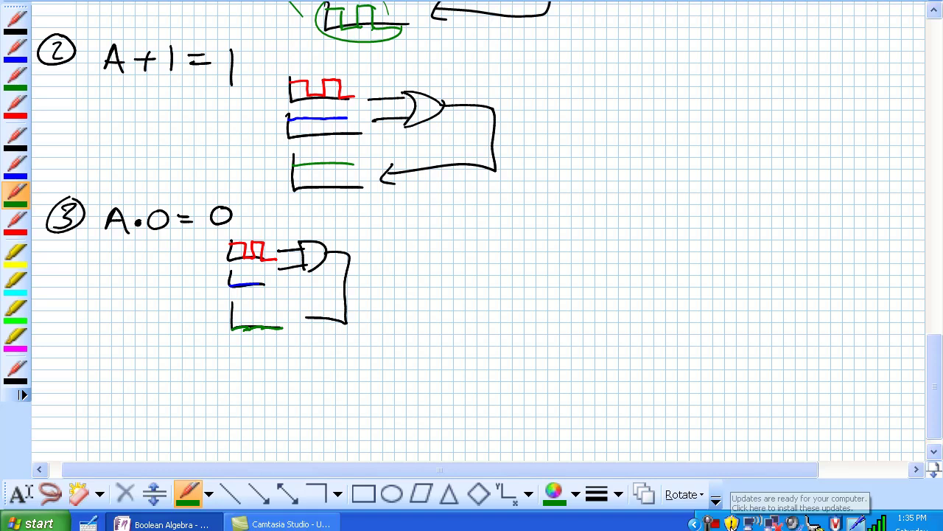
- Write the circled 4 and A·1 = A in black ink
{"action": "left_click", "coordinate": [16, 150]}
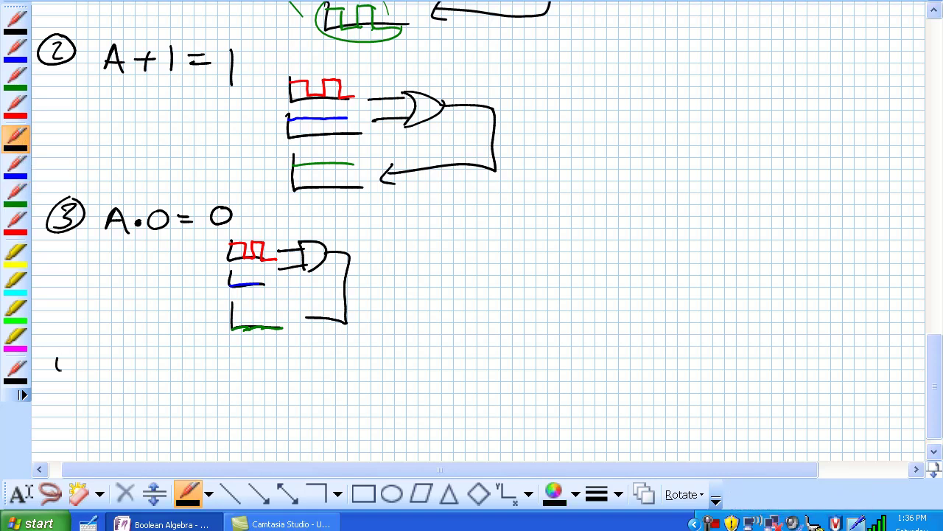
{"action": "left_click_drag", "start_coordinate": [57, 370], "coordinate": [71, 370]}
{"action": "mouse_move", "coordinate": [68, 354]}
{"action": "left_mouse_down"}
{"action": "mouse_move", "coordinate": [68, 380]}
{"action": "mouse_move", "coordinate": [61, 351]}
{"action": "left_mouse_up"}
{"action": "mouse_move", "coordinate": [124, 359]}
{"action": "left_mouse_down"}
{"action": "mouse_move", "coordinate": [115, 384]}
{"action": "mouse_move", "coordinate": [139, 383]}
{"action": "left_mouse_up"}
{"action": "left_click_drag", "start_coordinate": [120, 375], "coordinate": [171, 383]}
{"action": "mouse_move", "coordinate": [163, 367]}
{"action": "left_mouse_down"}
{"action": "mouse_move", "coordinate": [170, 358]}
{"action": "mouse_move", "coordinate": [181, 383]}
{"action": "mouse_move", "coordinate": [207, 372]}
{"action": "mouse_move", "coordinate": [221, 386]}
{"action": "left_mouse_up"}
{"action": "left_click_drag", "start_coordinate": [234, 362], "coordinate": [243, 386]}
{"action": "left_click_drag", "start_coordinate": [226, 378], "coordinate": [238, 377]}
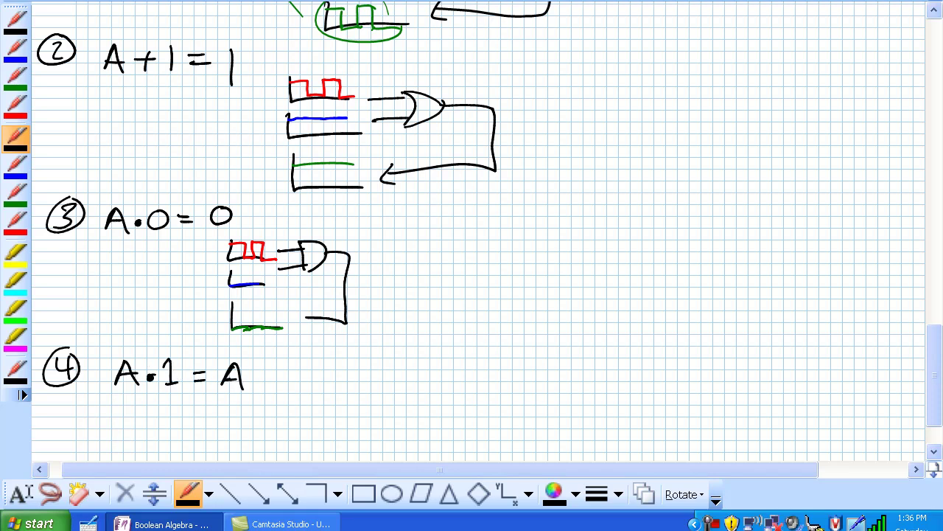
{"action": "scroll", "coordinate": [245, 378], "scroll_direction": "down", "scroll_amount": 2}
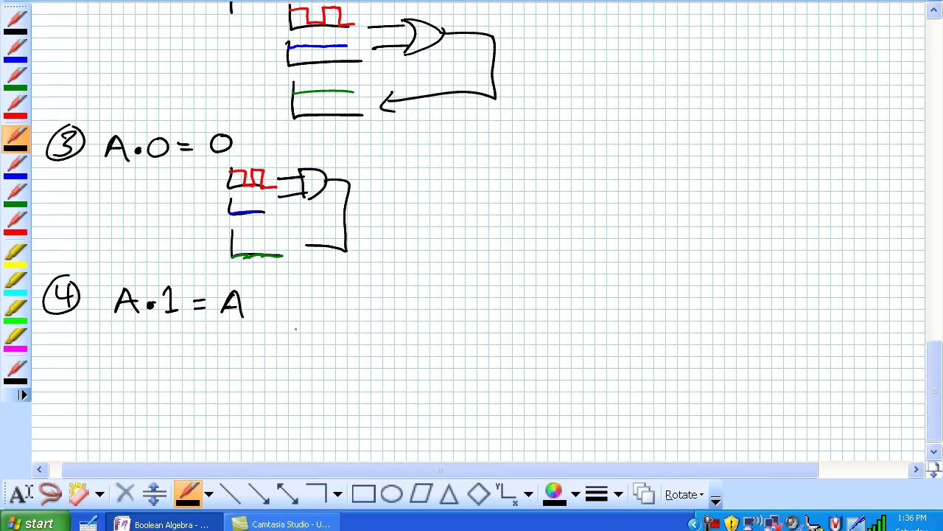
- Sketch an AND gate with two input lines, the lower labelled +5, and an input baseline
{"action": "mouse_move", "coordinate": [303, 319]}
{"action": "left_mouse_down"}
{"action": "mouse_move", "coordinate": [304, 344]}
{"action": "mouse_move", "coordinate": [305, 320]}
{"action": "mouse_move", "coordinate": [363, 336]}
{"action": "left_mouse_up"}
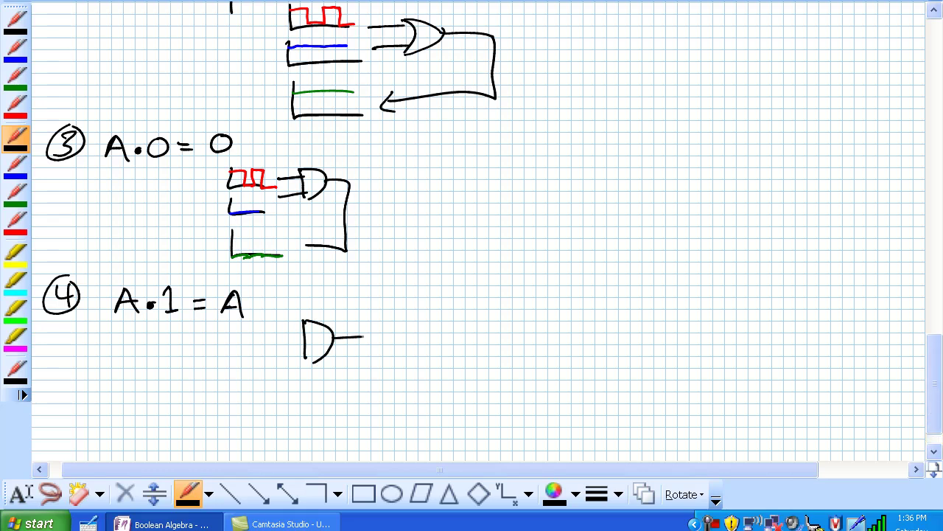
{"action": "mouse_move", "coordinate": [270, 333]}
{"action": "left_mouse_down"}
{"action": "mouse_move", "coordinate": [304, 332]}
{"action": "mouse_move", "coordinate": [305, 353]}
{"action": "left_mouse_up"}
{"action": "left_click_drag", "start_coordinate": [244, 349], "coordinate": [244, 364]}
{"action": "mouse_move", "coordinate": [254, 351]}
{"action": "left_mouse_down"}
{"action": "mouse_move", "coordinate": [255, 364]}
{"action": "mouse_move", "coordinate": [272, 349]}
{"action": "left_mouse_up"}
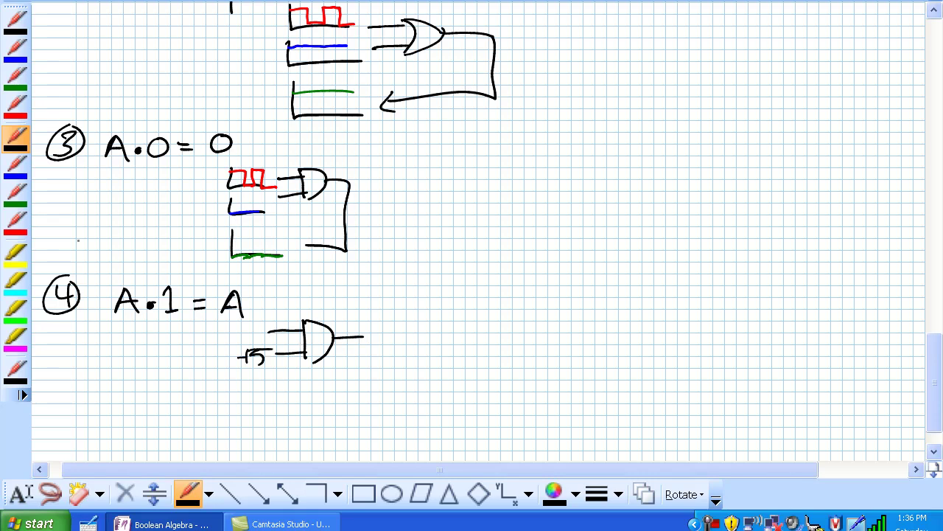
{"action": "left_click_drag", "start_coordinate": [228, 325], "coordinate": [270, 339]}
{"action": "left_click", "coordinate": [20, 231]}
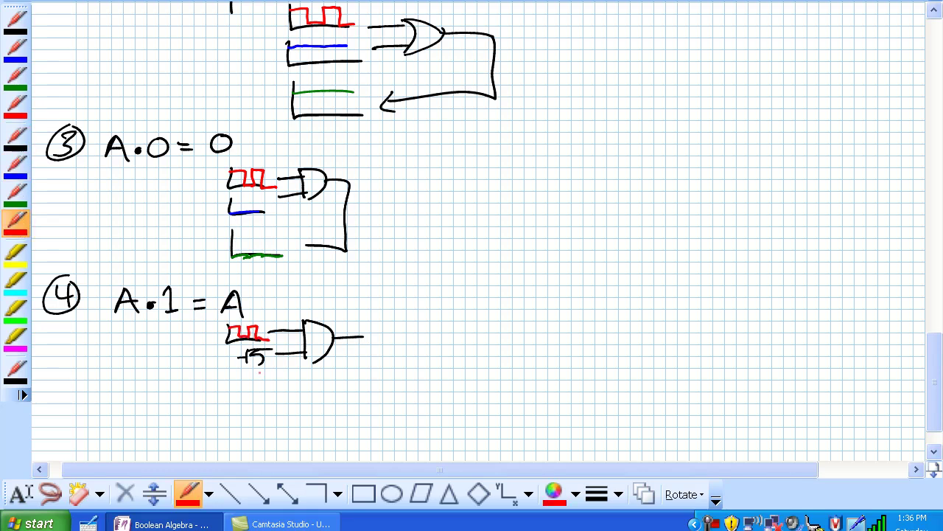
{"action": "left_click", "coordinate": [20, 148]}
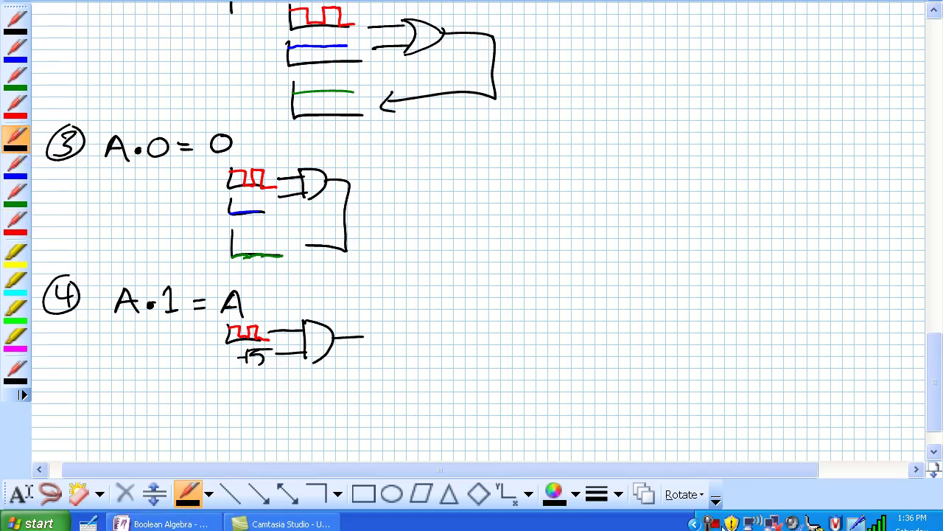
{"action": "key", "text": "F9"}
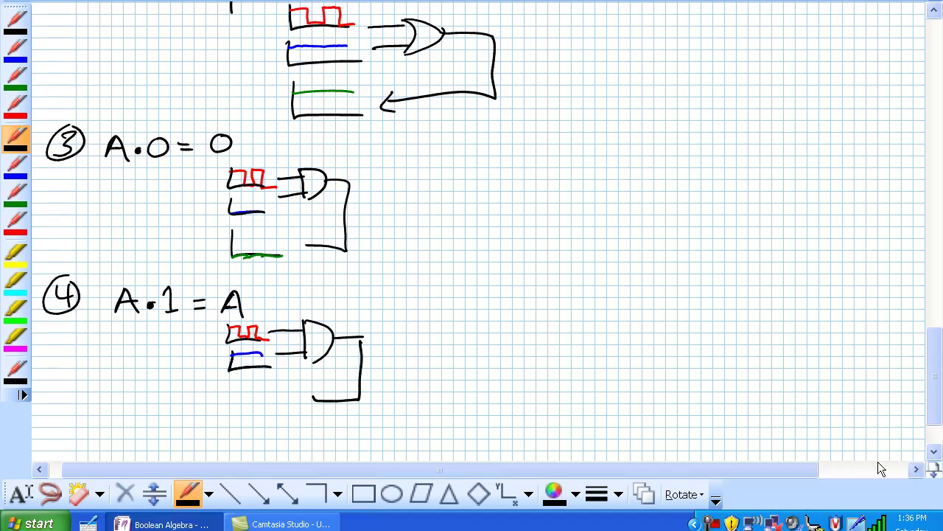
- Draw an output baseline, a green pulse output and an arrow back to input A
{"action": "mouse_move", "coordinate": [229, 389]}
{"action": "left_mouse_down"}
{"action": "mouse_move", "coordinate": [239, 409]}
{"action": "mouse_move", "coordinate": [294, 408]}
{"action": "left_mouse_up"}
{"action": "left_click", "coordinate": [15, 202]}
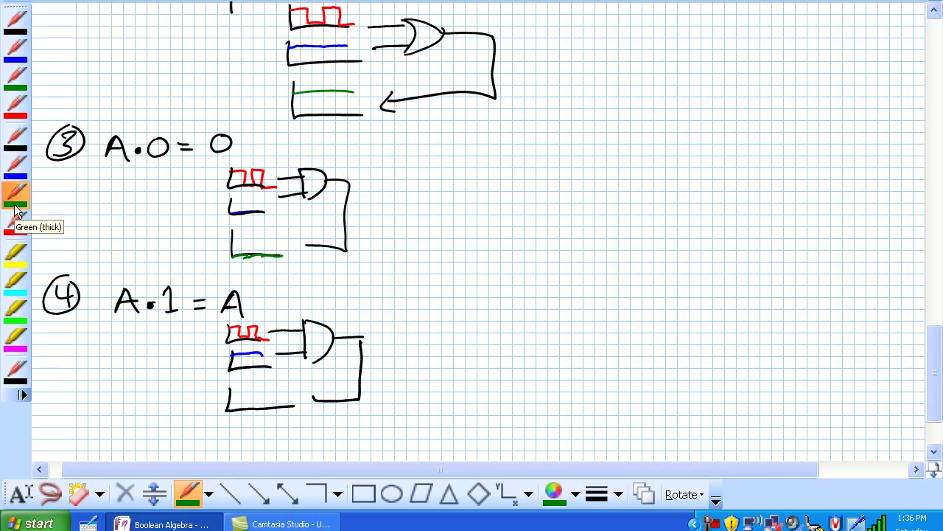
{"action": "left_click_drag", "start_coordinate": [230, 394], "coordinate": [246, 390]}
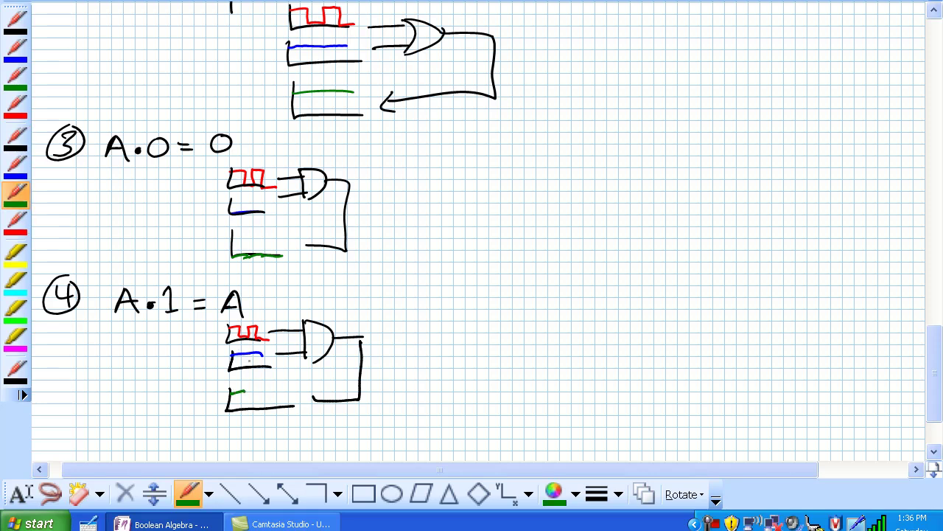
{"action": "mouse_move", "coordinate": [244, 392]}
{"action": "left_mouse_down"}
{"action": "mouse_move", "coordinate": [242, 410]}
{"action": "mouse_move", "coordinate": [264, 391]}
{"action": "mouse_move", "coordinate": [263, 408]}
{"action": "mouse_move", "coordinate": [283, 408]}
{"action": "left_mouse_up"}
{"action": "mouse_move", "coordinate": [220, 407]}
{"action": "left_mouse_down"}
{"action": "mouse_move", "coordinate": [224, 330]}
{"action": "mouse_move", "coordinate": [214, 344]}
{"action": "left_mouse_up"}
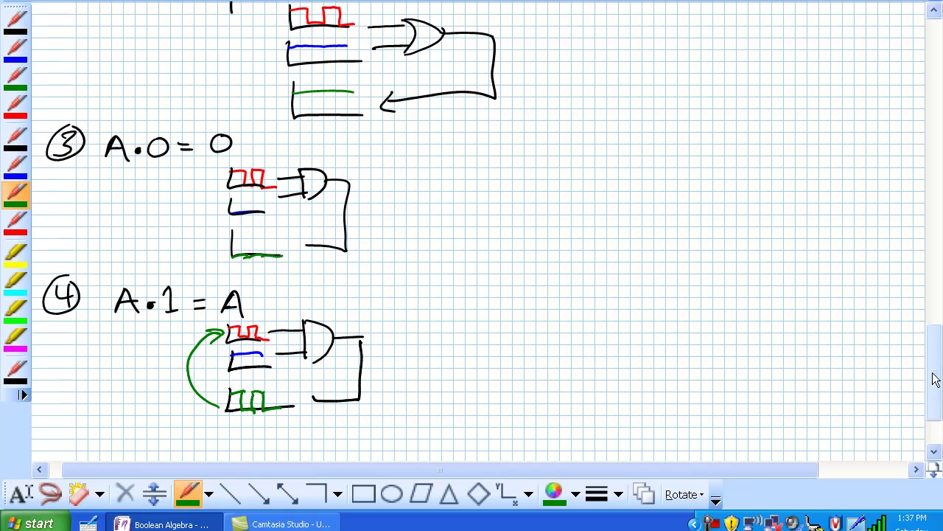
{"action": "left_click_drag", "start_coordinate": [933, 379], "coordinate": [937, 418]}
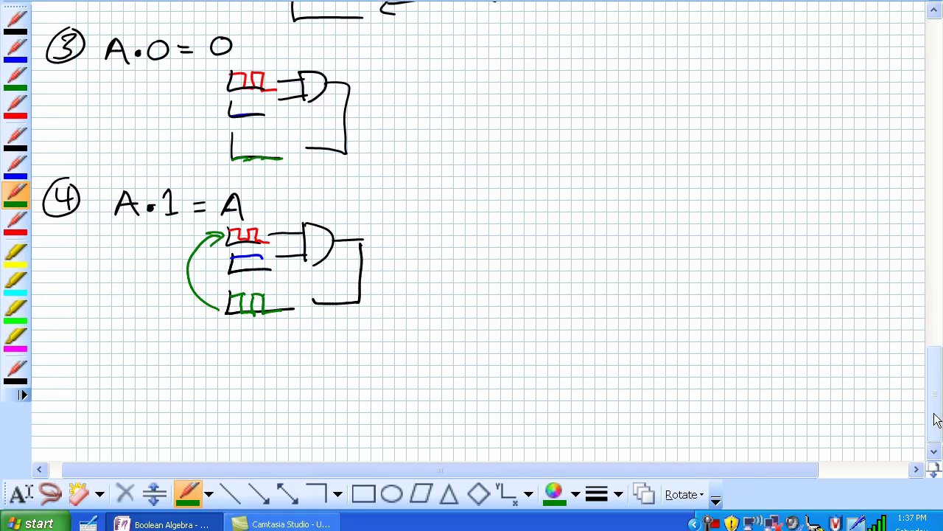
- Draw an OR gate for A+A=A with two input baselines, both inputs labelled A
{"action": "left_click", "coordinate": [719, 523]}
{"action": "left_click", "coordinate": [874, 449]}
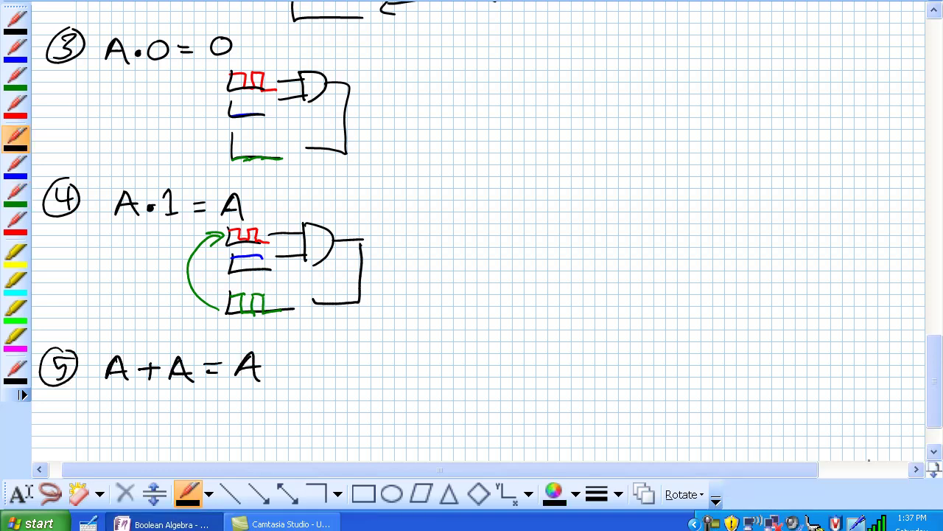
{"action": "left_click_drag", "start_coordinate": [938, 376], "coordinate": [937, 390]}
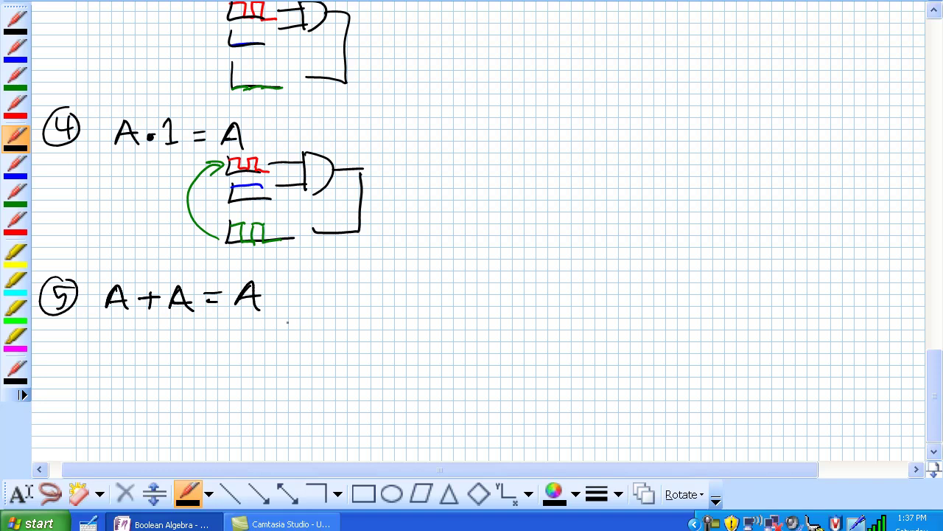
{"action": "left_click_drag", "start_coordinate": [288, 319], "coordinate": [296, 356]}
{"action": "mouse_move", "coordinate": [303, 320]}
{"action": "left_mouse_down"}
{"action": "mouse_move", "coordinate": [335, 335]}
{"action": "mouse_move", "coordinate": [384, 333]}
{"action": "left_mouse_up"}
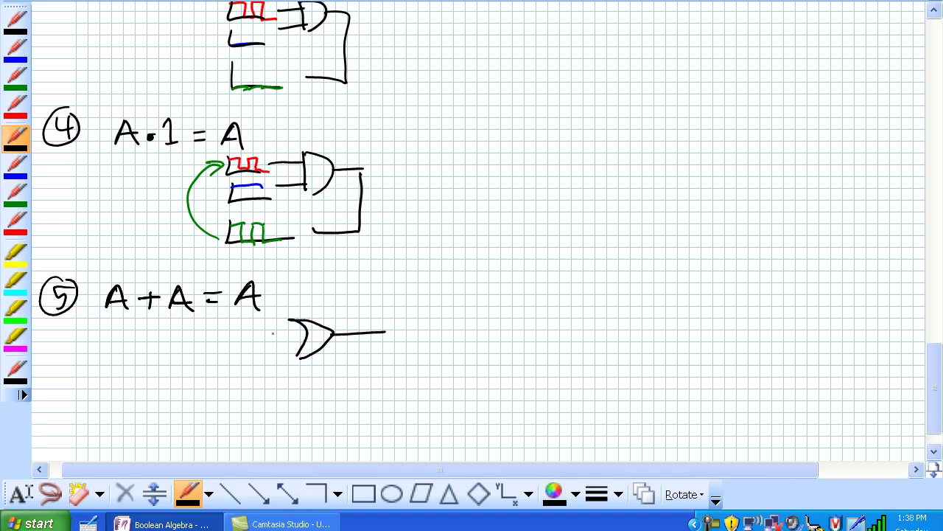
{"action": "mouse_move", "coordinate": [267, 331]}
{"action": "left_mouse_down"}
{"action": "mouse_move", "coordinate": [308, 331]}
{"action": "mouse_move", "coordinate": [300, 349]}
{"action": "left_mouse_up"}
{"action": "mouse_move", "coordinate": [184, 323]}
{"action": "left_mouse_down"}
{"action": "mouse_move", "coordinate": [185, 335]}
{"action": "mouse_move", "coordinate": [248, 337]}
{"action": "left_mouse_up"}
{"action": "mouse_move", "coordinate": [187, 350]}
{"action": "left_mouse_down"}
{"action": "mouse_move", "coordinate": [218, 365]}
{"action": "mouse_move", "coordinate": [266, 363]}
{"action": "left_mouse_up"}
{"action": "mouse_move", "coordinate": [257, 357]}
{"action": "left_mouse_down"}
{"action": "mouse_move", "coordinate": [258, 322]}
{"action": "mouse_move", "coordinate": [265, 337]}
{"action": "left_mouse_up"}
- Trace matching red pulses on both inputs and on the output side of the gate
{"action": "left_click", "coordinate": [16, 109]}
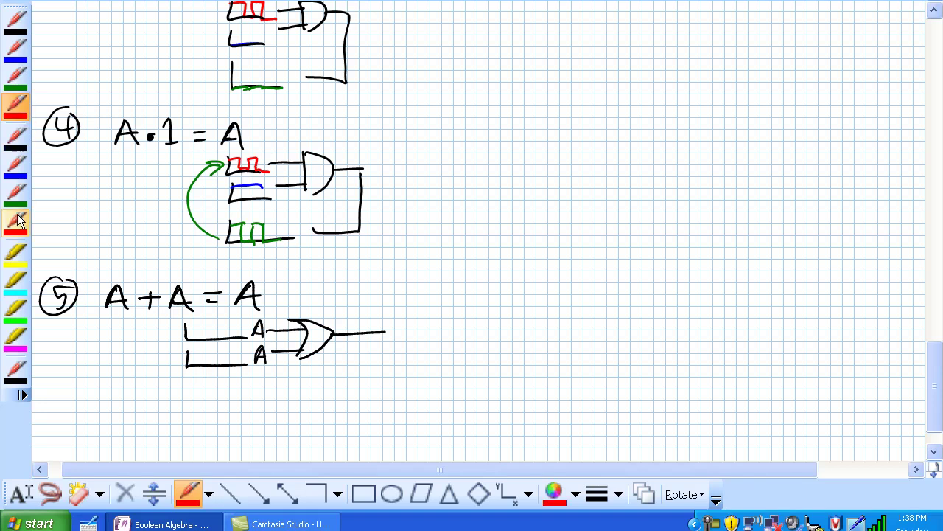
{"action": "left_click", "coordinate": [16, 223]}
{"action": "mouse_move", "coordinate": [186, 324]}
{"action": "left_mouse_down"}
{"action": "mouse_move", "coordinate": [217, 338]}
{"action": "mouse_move", "coordinate": [222, 324]}
{"action": "mouse_move", "coordinate": [248, 338]}
{"action": "left_mouse_up"}
{"action": "mouse_move", "coordinate": [185, 364]}
{"action": "left_mouse_down"}
{"action": "mouse_move", "coordinate": [206, 352]}
{"action": "mouse_move", "coordinate": [222, 364]}
{"action": "mouse_move", "coordinate": [237, 352]}
{"action": "mouse_move", "coordinate": [248, 364]}
{"action": "left_mouse_up"}
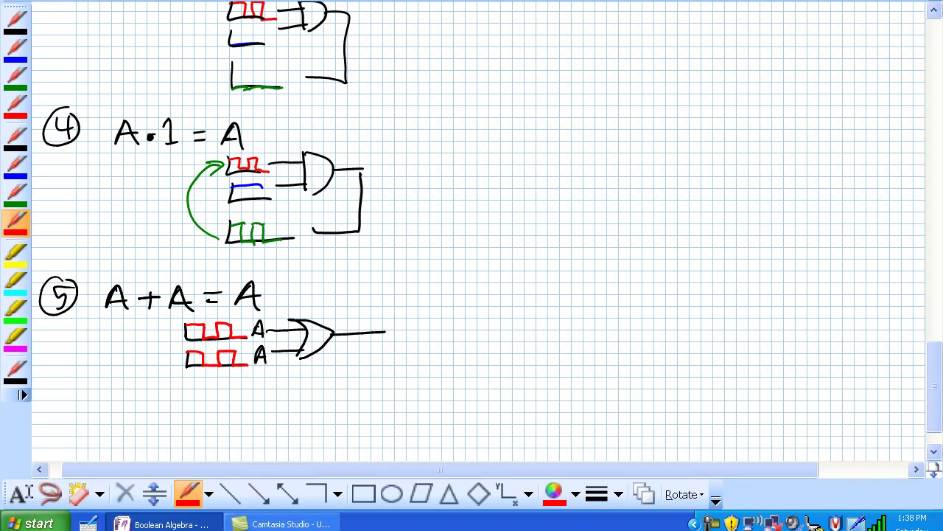
{"action": "mouse_move", "coordinate": [405, 319]}
{"action": "left_mouse_down"}
{"action": "mouse_move", "coordinate": [419, 338]}
{"action": "mouse_move", "coordinate": [436, 338]}
{"action": "mouse_move", "coordinate": [436, 322]}
{"action": "mouse_move", "coordinate": [454, 319]}
{"action": "mouse_move", "coordinate": [453, 341]}
{"action": "mouse_move", "coordinate": [478, 342]}
{"action": "left_mouse_up"}
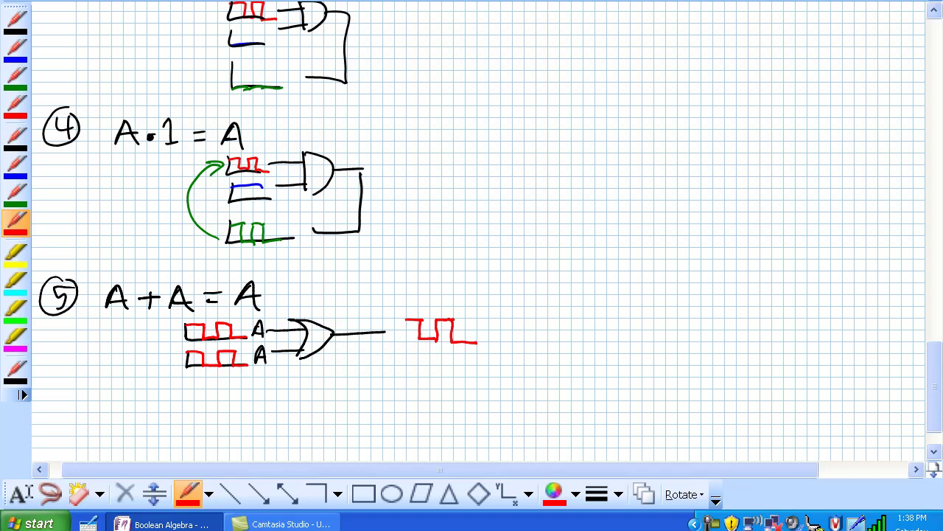
- Draw the output baseline, label the output A and begin the circled 6
{"action": "left_click", "coordinate": [16, 137]}
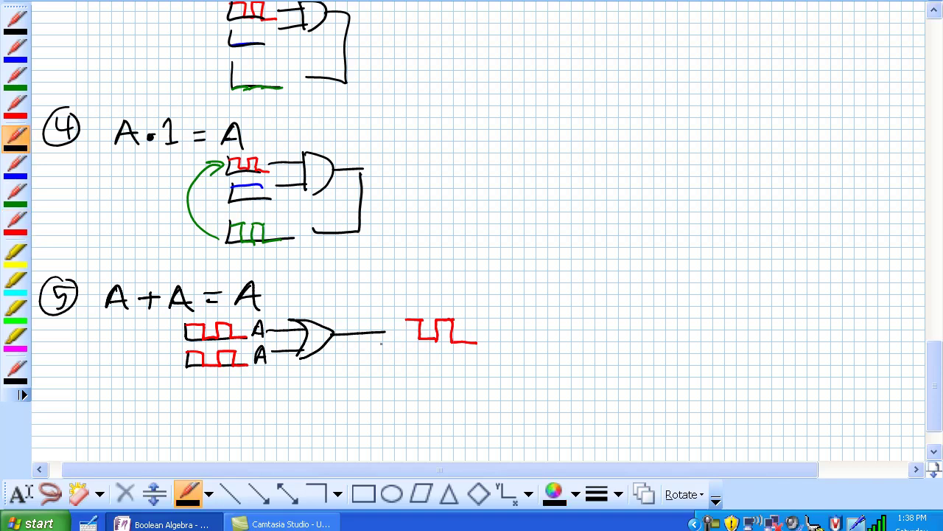
{"action": "mouse_move", "coordinate": [404, 314]}
{"action": "left_mouse_down"}
{"action": "mouse_move", "coordinate": [443, 345]}
{"action": "mouse_move", "coordinate": [506, 341]}
{"action": "left_mouse_up"}
{"action": "mouse_move", "coordinate": [505, 324]}
{"action": "left_mouse_down"}
{"action": "mouse_move", "coordinate": [486, 343]}
{"action": "mouse_move", "coordinate": [502, 320]}
{"action": "mouse_move", "coordinate": [511, 342]}
{"action": "left_mouse_up"}
{"action": "left_click_drag", "start_coordinate": [498, 336], "coordinate": [511, 336]}
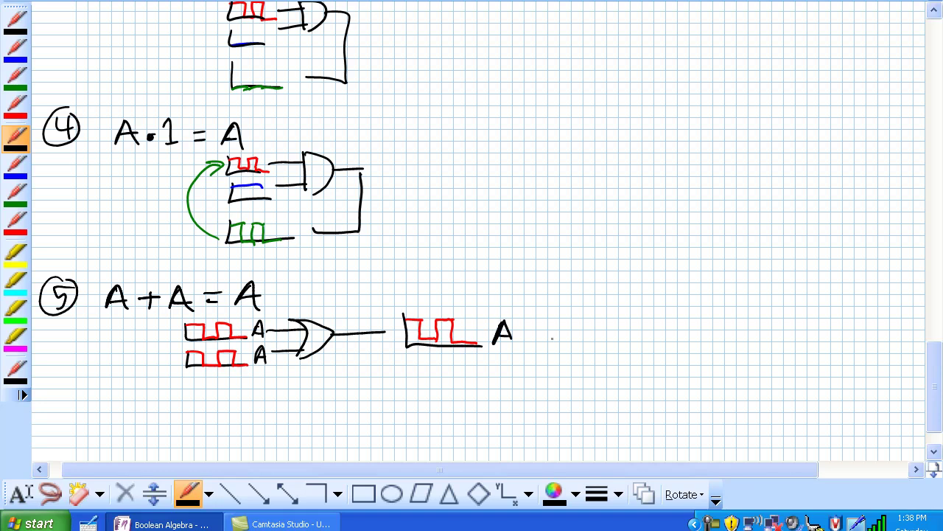
{"action": "left_click_drag", "start_coordinate": [935, 379], "coordinate": [939, 393]}
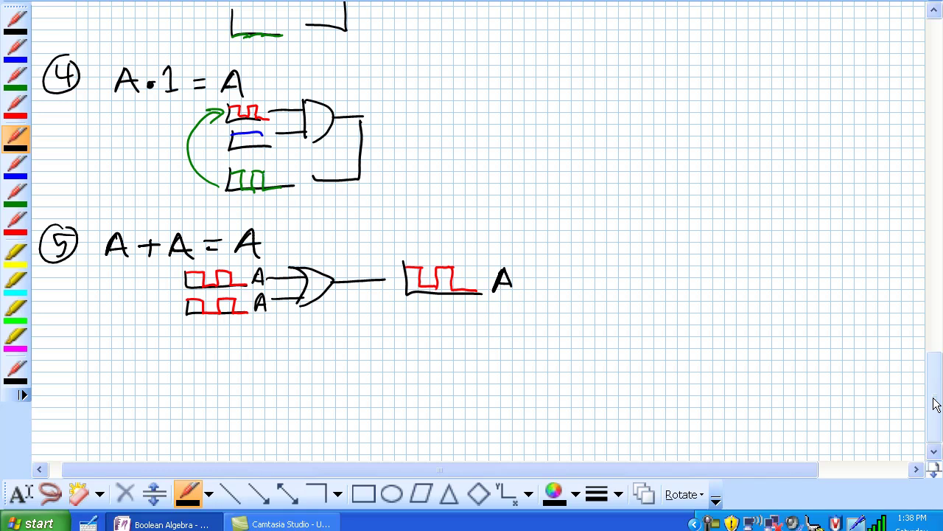
{"action": "mouse_move", "coordinate": [59, 348]}
{"action": "left_mouse_down"}
{"action": "mouse_move", "coordinate": [61, 372]}
{"action": "mouse_move", "coordinate": [67, 343]}
{"action": "left_mouse_up"}
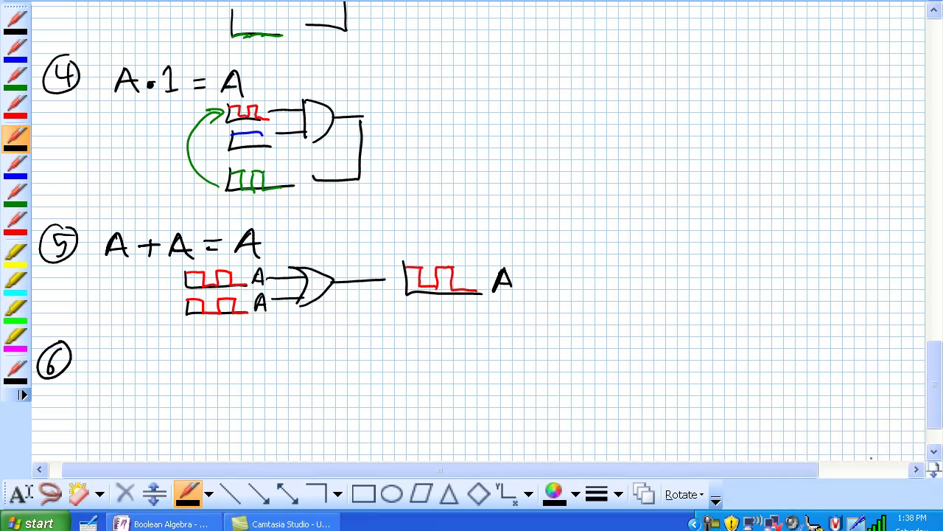
- Write rule 6 as A + Ā = 1 in black ink
{"action": "mouse_move", "coordinate": [111, 339]}
{"action": "left_mouse_down"}
{"action": "mouse_move", "coordinate": [97, 371]}
{"action": "mouse_move", "coordinate": [125, 373]}
{"action": "left_mouse_up"}
{"action": "mouse_move", "coordinate": [102, 360]}
{"action": "left_mouse_down"}
{"action": "mouse_move", "coordinate": [123, 370]}
{"action": "mouse_move", "coordinate": [167, 359]}
{"action": "left_mouse_up"}
{"action": "mouse_move", "coordinate": [155, 351]}
{"action": "left_mouse_down"}
{"action": "mouse_move", "coordinate": [155, 372]}
{"action": "mouse_move", "coordinate": [170, 376]}
{"action": "left_mouse_up"}
{"action": "mouse_move", "coordinate": [181, 348]}
{"action": "left_mouse_down"}
{"action": "mouse_move", "coordinate": [171, 373]}
{"action": "mouse_move", "coordinate": [199, 365]}
{"action": "left_mouse_up"}
{"action": "left_click_drag", "start_coordinate": [171, 345], "coordinate": [229, 359]}
{"action": "left_click_drag", "start_coordinate": [214, 366], "coordinate": [250, 382]}
- Below it, sketch an OR gate with two L-shaped input baselines
{"action": "left_click_drag", "start_coordinate": [935, 372], "coordinate": [936, 387]}
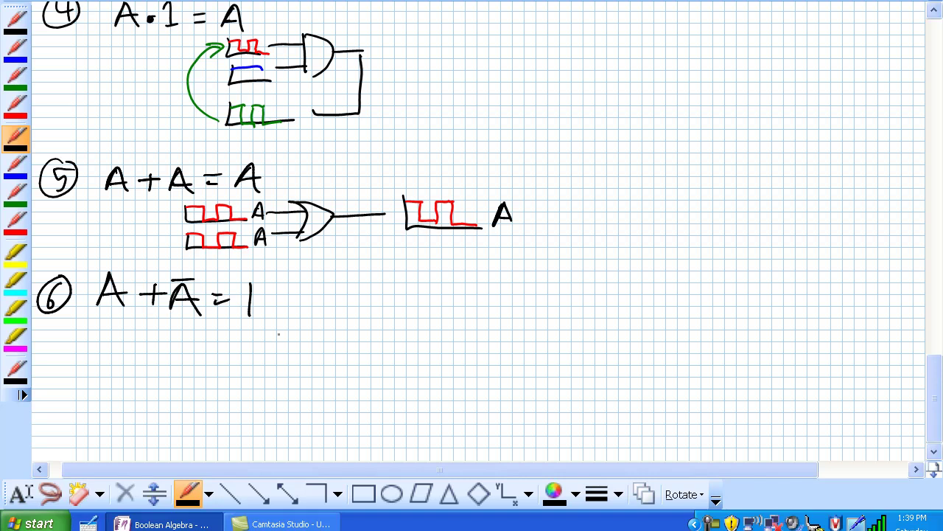
{"action": "mouse_move", "coordinate": [273, 332]}
{"action": "left_mouse_down"}
{"action": "mouse_move", "coordinate": [319, 331]}
{"action": "mouse_move", "coordinate": [313, 359]}
{"action": "mouse_move", "coordinate": [306, 352]}
{"action": "mouse_move", "coordinate": [353, 337]}
{"action": "mouse_move", "coordinate": [318, 360]}
{"action": "mouse_move", "coordinate": [393, 336]}
{"action": "left_mouse_up"}
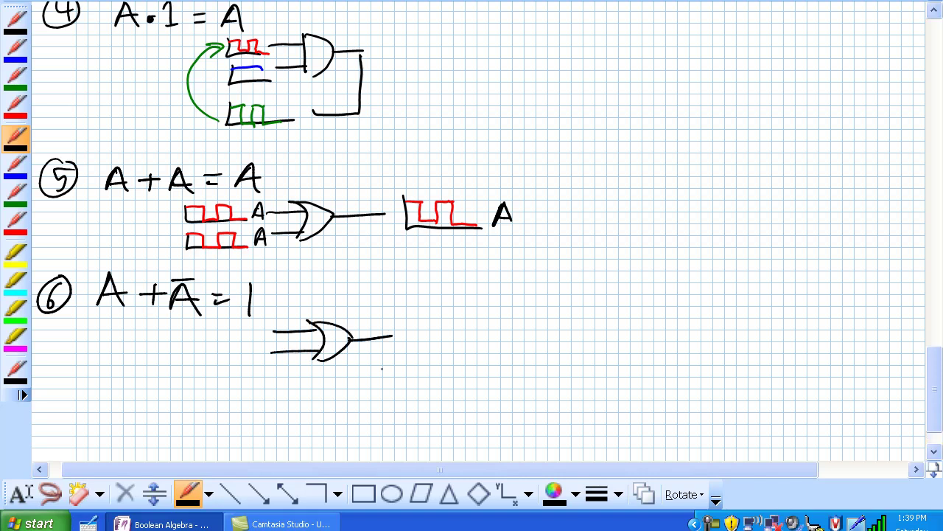
{"action": "mouse_move", "coordinate": [199, 320]}
{"action": "left_mouse_down"}
{"action": "mouse_move", "coordinate": [200, 351]}
{"action": "mouse_move", "coordinate": [249, 370]}
{"action": "left_mouse_up"}
- Trace red square waves for A and its inverse Ā on the input baselines
{"action": "left_click", "coordinate": [16, 221]}
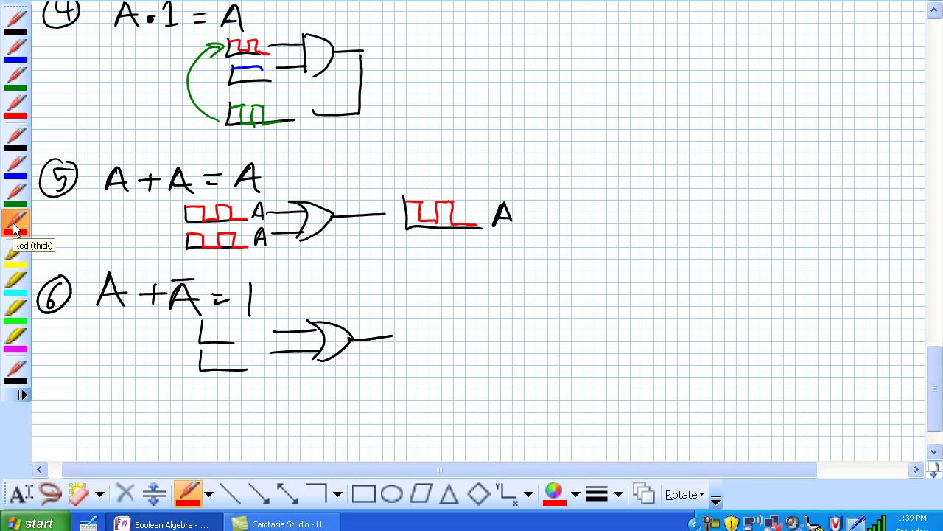
{"action": "mouse_move", "coordinate": [201, 324]}
{"action": "left_mouse_down"}
{"action": "mouse_move", "coordinate": [218, 339]}
{"action": "mouse_move", "coordinate": [230, 339]}
{"action": "mouse_move", "coordinate": [232, 322]}
{"action": "mouse_move", "coordinate": [246, 323]}
{"action": "mouse_move", "coordinate": [265, 342]}
{"action": "left_mouse_up"}
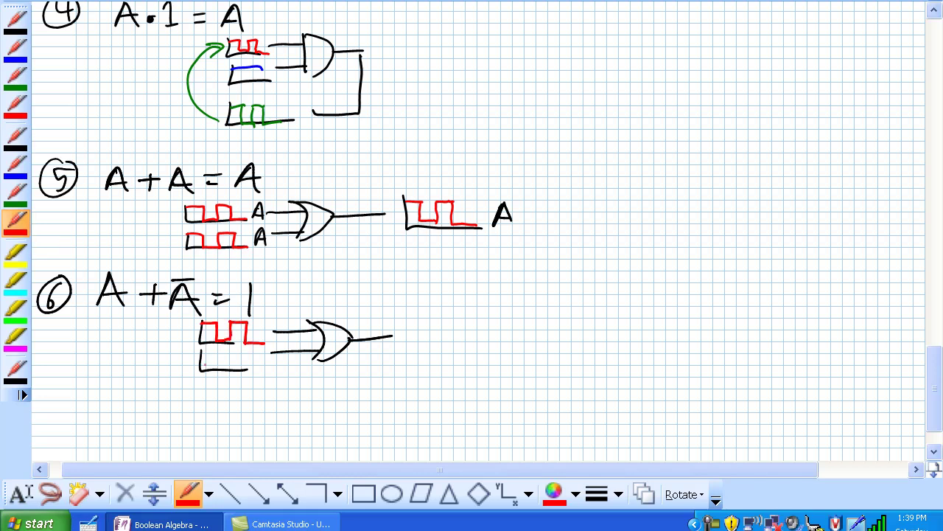
{"action": "mouse_move", "coordinate": [202, 369]}
{"action": "left_mouse_down"}
{"action": "mouse_move", "coordinate": [218, 368]}
{"action": "mouse_move", "coordinate": [216, 350]}
{"action": "mouse_move", "coordinate": [227, 350]}
{"action": "mouse_move", "coordinate": [227, 368]}
{"action": "mouse_move", "coordinate": [246, 370]}
{"action": "mouse_move", "coordinate": [245, 350]}
{"action": "mouse_move", "coordinate": [264, 351]}
{"action": "left_mouse_up"}
- Draw a constant-high green output line with a black baseline beneath it
{"action": "left_click", "coordinate": [20, 190]}
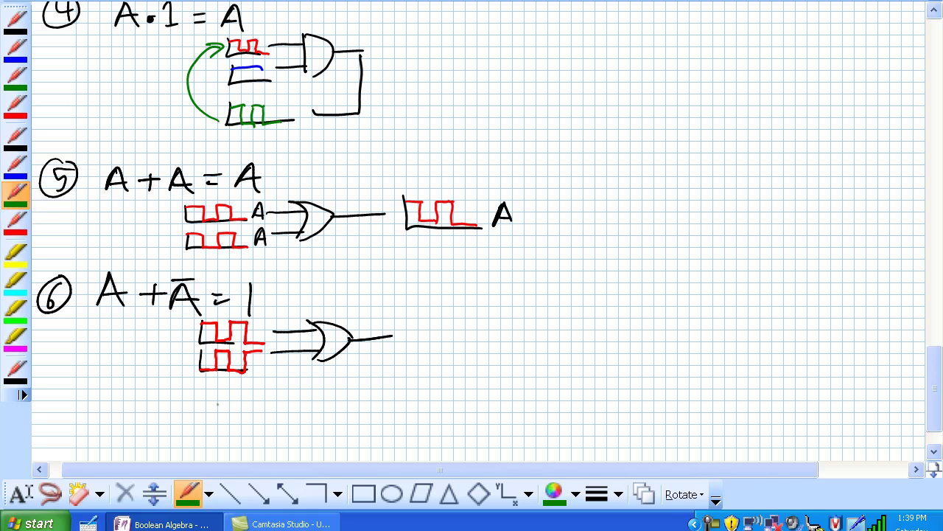
{"action": "left_click_drag", "start_coordinate": [200, 388], "coordinate": [225, 388]}
{"action": "left_click_drag", "start_coordinate": [222, 389], "coordinate": [243, 387]}
{"action": "left_click_drag", "start_coordinate": [243, 388], "coordinate": [263, 389]}
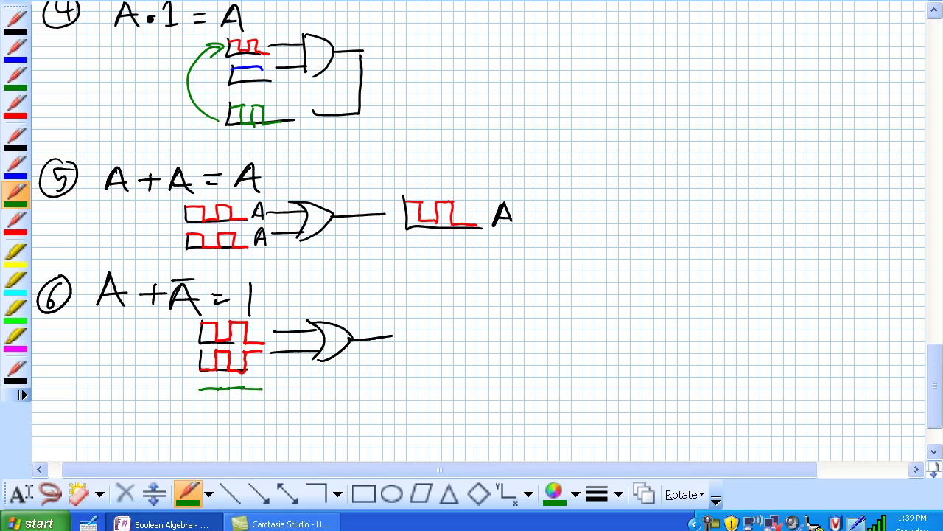
{"action": "left_click", "coordinate": [15, 136]}
{"action": "mouse_move", "coordinate": [199, 381]}
{"action": "left_mouse_down"}
{"action": "mouse_move", "coordinate": [198, 393]}
{"action": "mouse_move", "coordinate": [280, 409]}
{"action": "left_mouse_up"}
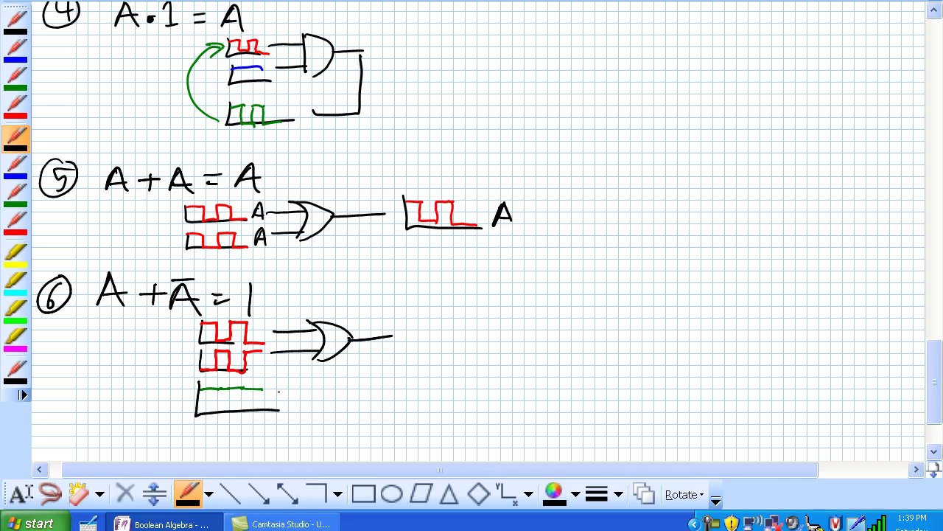
{"action": "left_click_drag", "start_coordinate": [935, 383], "coordinate": [935, 398]}
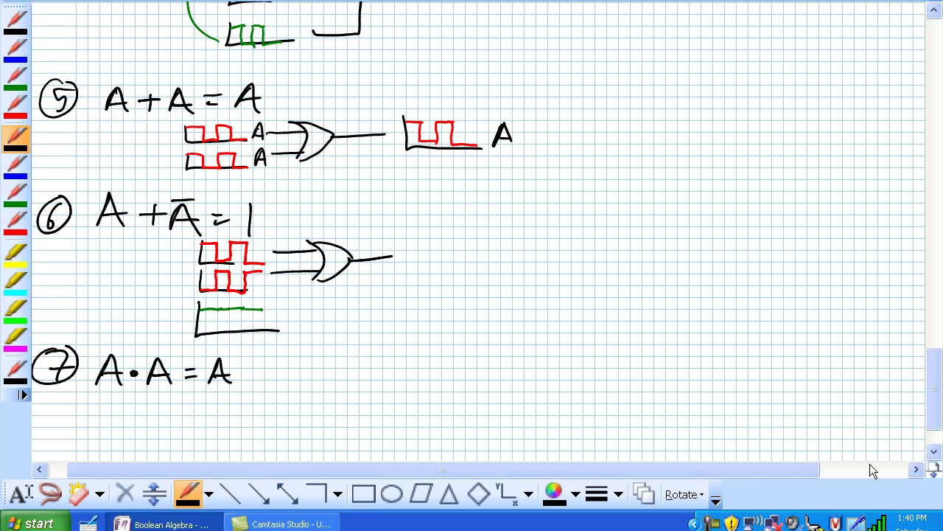
- Finish rule 7's AND gate and draw two input axes with matching red pulse trains
{"action": "left_click_drag", "start_coordinate": [938, 398], "coordinate": [938, 410]}
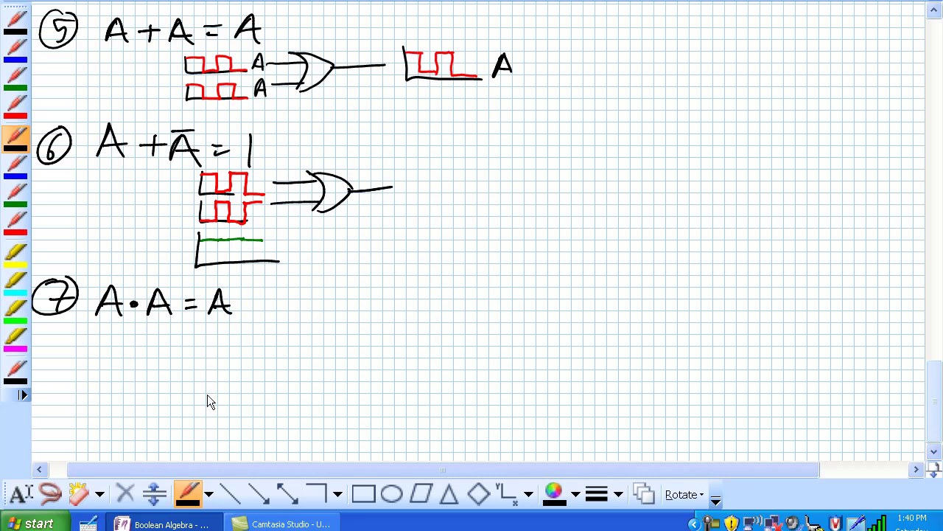
{"action": "mouse_move", "coordinate": [186, 342]}
{"action": "left_mouse_down"}
{"action": "mouse_move", "coordinate": [193, 384]}
{"action": "mouse_move", "coordinate": [241, 361]}
{"action": "left_mouse_up"}
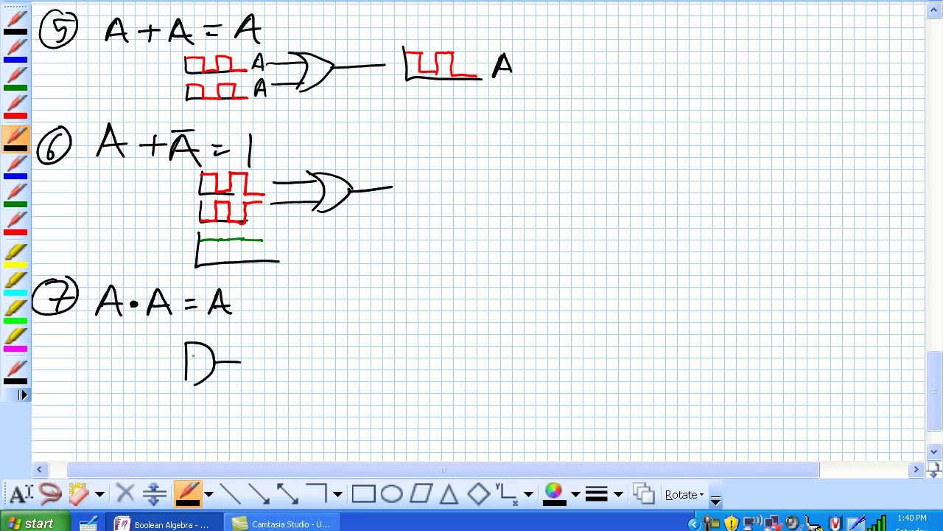
{"action": "mouse_move", "coordinate": [155, 351]}
{"action": "left_mouse_down"}
{"action": "mouse_move", "coordinate": [186, 351]}
{"action": "mouse_move", "coordinate": [187, 377]}
{"action": "left_mouse_up"}
{"action": "mouse_move", "coordinate": [80, 334]}
{"action": "left_mouse_down"}
{"action": "mouse_move", "coordinate": [94, 359]}
{"action": "mouse_move", "coordinate": [132, 358]}
{"action": "mouse_move", "coordinate": [139, 386]}
{"action": "left_mouse_up"}
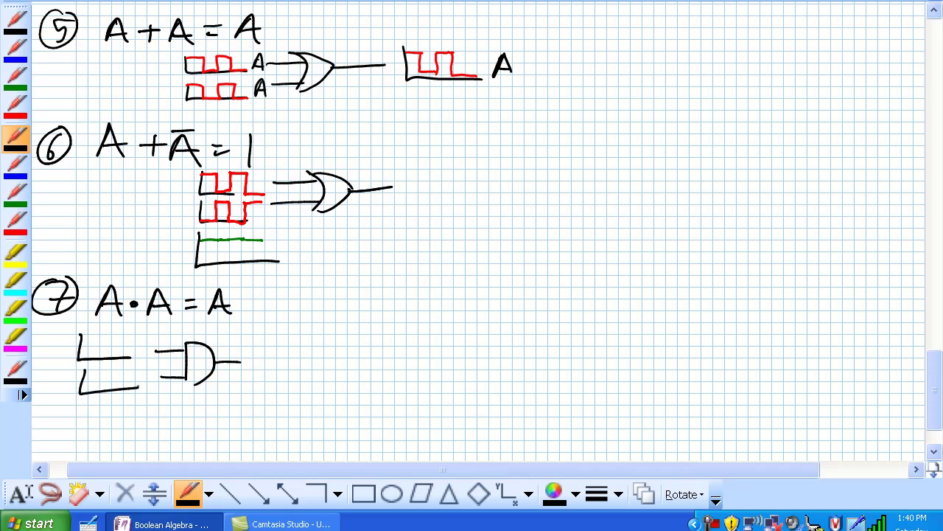
{"action": "left_click", "coordinate": [16, 221]}
{"action": "mouse_move", "coordinate": [79, 343]}
{"action": "left_mouse_down"}
{"action": "mouse_move", "coordinate": [97, 341]}
{"action": "mouse_move", "coordinate": [110, 358]}
{"action": "mouse_move", "coordinate": [123, 341]}
{"action": "mouse_move", "coordinate": [124, 360]}
{"action": "mouse_move", "coordinate": [141, 357]}
{"action": "left_mouse_up"}
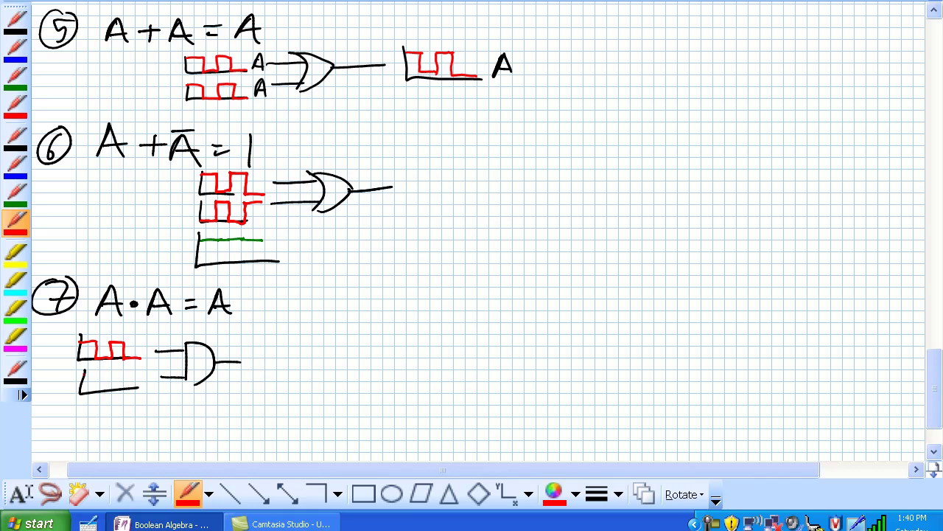
{"action": "mouse_move", "coordinate": [81, 373]}
{"action": "left_mouse_down"}
{"action": "mouse_move", "coordinate": [100, 391]}
{"action": "mouse_move", "coordinate": [118, 374]}
{"action": "mouse_move", "coordinate": [129, 389]}
{"action": "mouse_move", "coordinate": [145, 387]}
{"action": "left_mouse_up"}
- Add the gate's output line and axis with a green output waveform labelled A
{"action": "left_click", "coordinate": [17, 141]}
{"action": "mouse_move", "coordinate": [240, 362]}
{"action": "left_mouse_down"}
{"action": "mouse_move", "coordinate": [240, 420]}
{"action": "mouse_move", "coordinate": [174, 427]}
{"action": "left_mouse_up"}
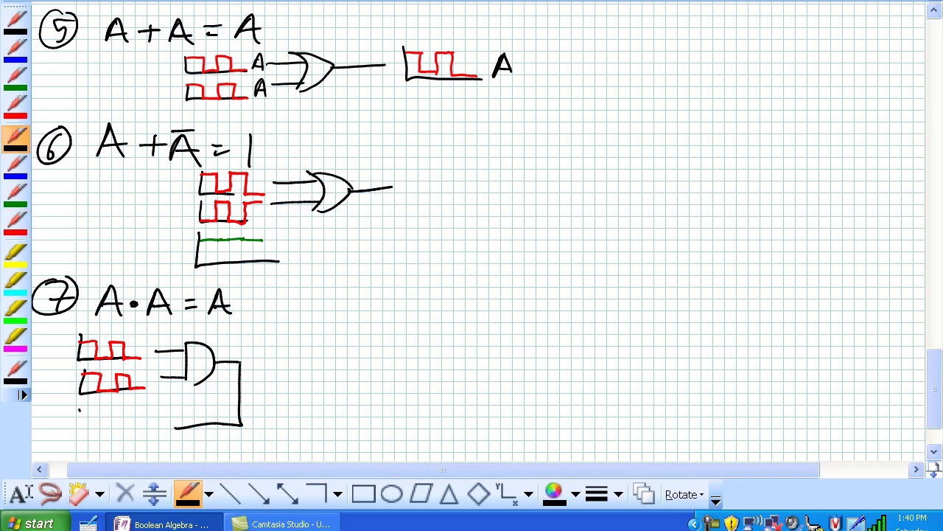
{"action": "mouse_move", "coordinate": [80, 410]}
{"action": "left_mouse_down"}
{"action": "mouse_move", "coordinate": [78, 440]}
{"action": "mouse_move", "coordinate": [158, 442]}
{"action": "left_mouse_up"}
{"action": "left_click", "coordinate": [14, 193]}
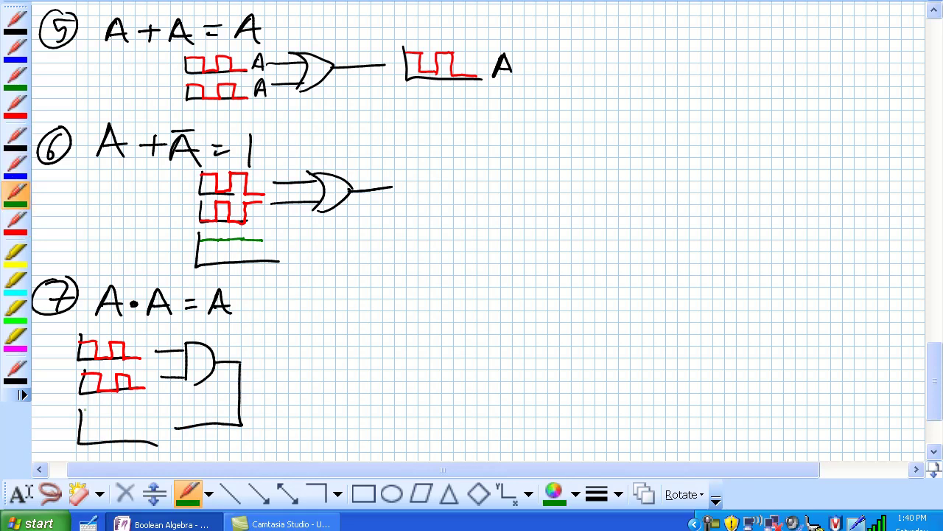
{"action": "left_click_drag", "start_coordinate": [78, 417], "coordinate": [98, 416]}
{"action": "mouse_move", "coordinate": [99, 418]}
{"action": "left_mouse_down"}
{"action": "mouse_move", "coordinate": [97, 441]}
{"action": "mouse_move", "coordinate": [117, 441]}
{"action": "mouse_move", "coordinate": [134, 416]}
{"action": "mouse_move", "coordinate": [153, 440]}
{"action": "left_mouse_up"}
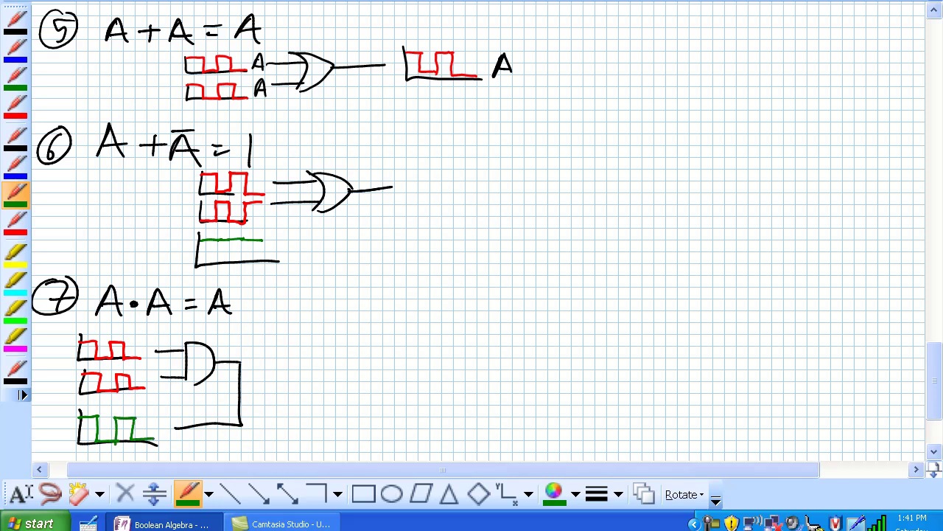
{"action": "left_click_drag", "start_coordinate": [62, 420], "coordinate": [55, 440]}
{"action": "left_click_drag", "start_coordinate": [62, 420], "coordinate": [68, 441]}
{"action": "left_click_drag", "start_coordinate": [56, 433], "coordinate": [71, 433]}
{"action": "scroll", "coordinate": [471, 236], "scroll_direction": "down", "scroll_amount": 3}
{"action": "left_click", "coordinate": [719, 523]}
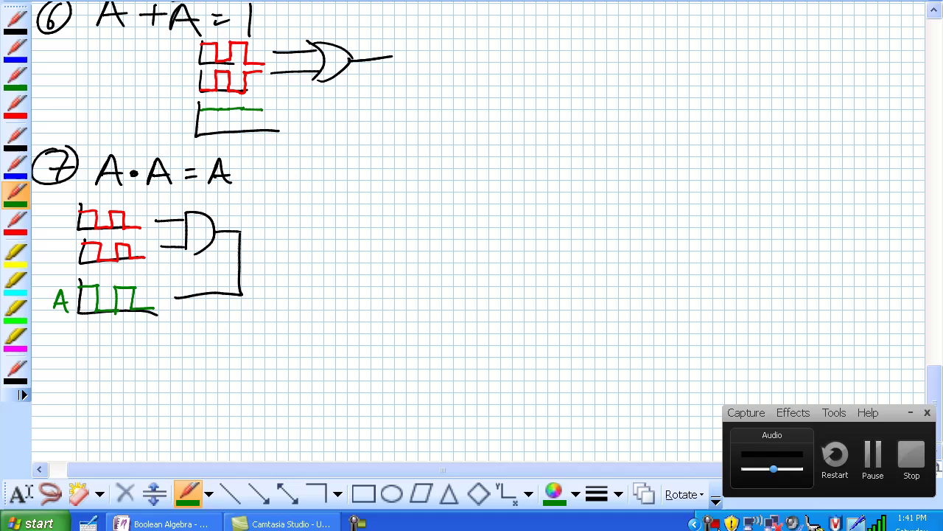
{"action": "left_click", "coordinate": [860, 469]}
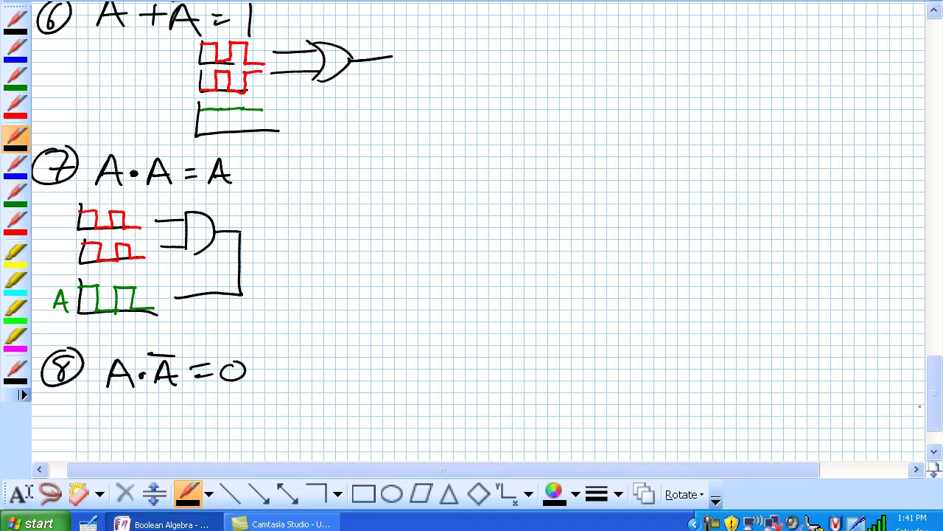
- Draw rule 8's AND gate with input axes and red A and Ā square waves
{"action": "scroll", "coordinate": [937, 431], "scroll_direction": "down", "scroll_amount": 2}
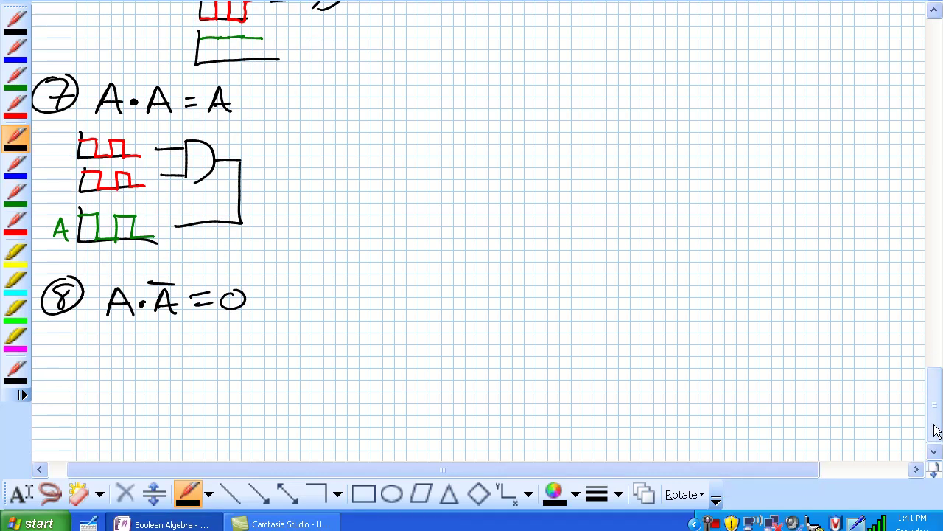
{"action": "mouse_move", "coordinate": [190, 341]}
{"action": "left_mouse_down"}
{"action": "mouse_move", "coordinate": [190, 384]}
{"action": "mouse_move", "coordinate": [255, 361]}
{"action": "left_mouse_up"}
{"action": "mouse_move", "coordinate": [91, 336]}
{"action": "left_mouse_down"}
{"action": "mouse_move", "coordinate": [142, 361]}
{"action": "mouse_move", "coordinate": [94, 401]}
{"action": "mouse_move", "coordinate": [141, 398]}
{"action": "left_mouse_up"}
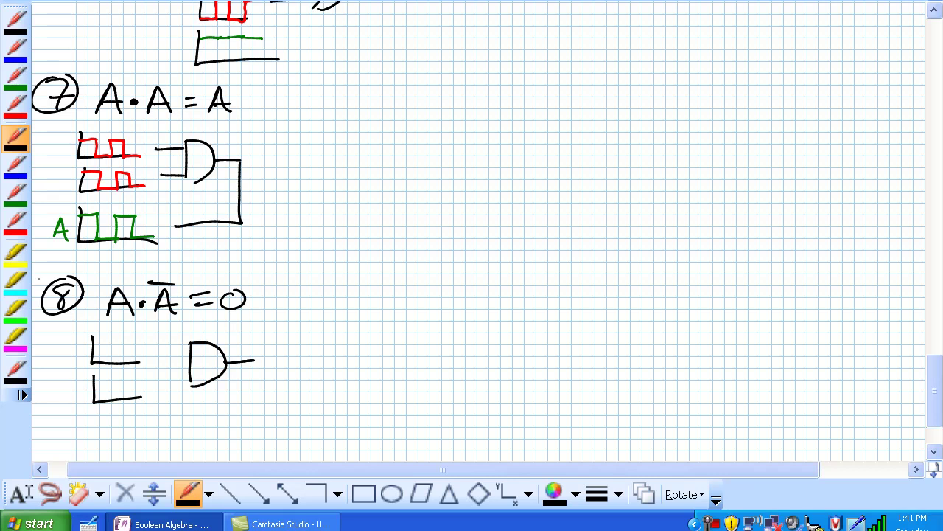
{"action": "left_click", "coordinate": [16, 229]}
{"action": "mouse_move", "coordinate": [61, 360]}
{"action": "left_mouse_down"}
{"action": "mouse_move", "coordinate": [69, 341]}
{"action": "mouse_move", "coordinate": [78, 362]}
{"action": "left_mouse_up"}
{"action": "left_click_drag", "start_coordinate": [63, 355], "coordinate": [73, 354]}
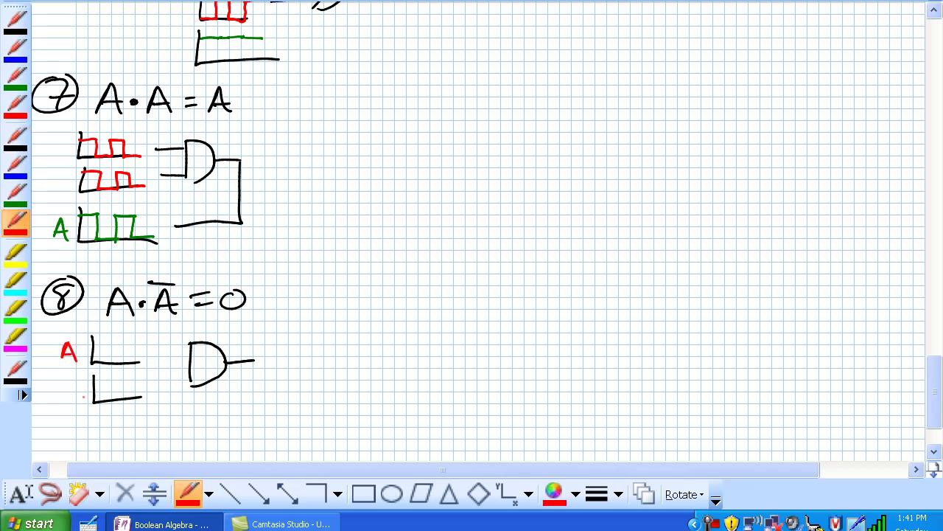
{"action": "mouse_move", "coordinate": [61, 404]}
{"action": "left_mouse_down"}
{"action": "mouse_move", "coordinate": [108, 346]}
{"action": "mouse_move", "coordinate": [109, 362]}
{"action": "mouse_move", "coordinate": [123, 362]}
{"action": "mouse_move", "coordinate": [126, 346]}
{"action": "mouse_move", "coordinate": [126, 361]}
{"action": "mouse_move", "coordinate": [126, 344]}
{"action": "mouse_move", "coordinate": [137, 343]}
{"action": "mouse_move", "coordinate": [138, 359]}
{"action": "mouse_move", "coordinate": [161, 360]}
{"action": "left_mouse_up"}
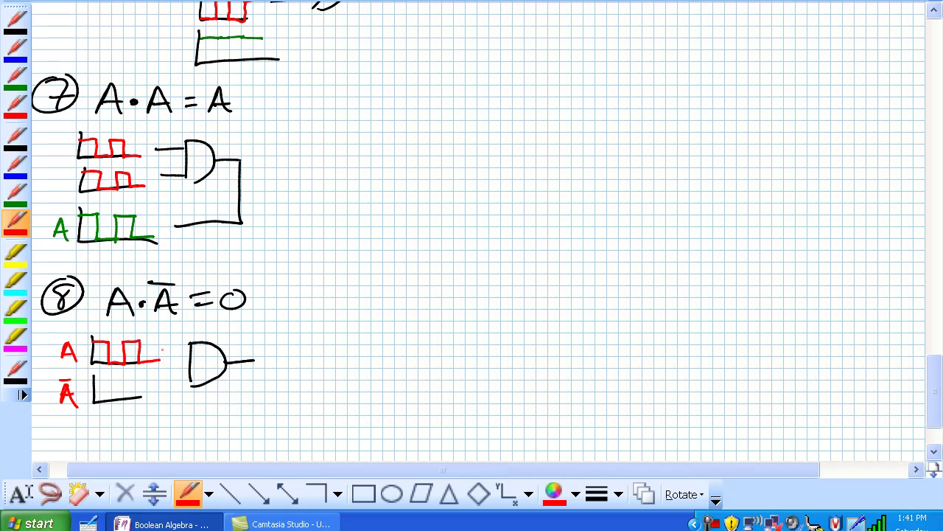
{"action": "mouse_move", "coordinate": [93, 402]}
{"action": "left_mouse_down"}
{"action": "mouse_move", "coordinate": [105, 379]}
{"action": "mouse_move", "coordinate": [118, 377]}
{"action": "mouse_move", "coordinate": [124, 398]}
{"action": "mouse_move", "coordinate": [140, 398]}
{"action": "mouse_move", "coordinate": [191, 350]}
{"action": "left_mouse_up"}
- In black, wire both inputs into the gate and add an output arrow and empty axis
{"action": "left_click", "coordinate": [16, 137]}
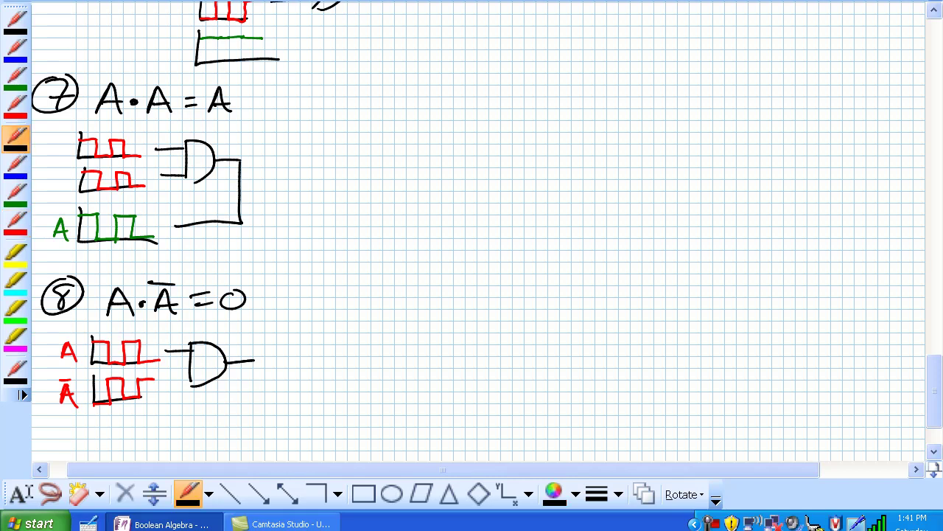
{"action": "left_click_drag", "start_coordinate": [168, 380], "coordinate": [184, 379]}
{"action": "mouse_move", "coordinate": [254, 361]}
{"action": "left_mouse_down"}
{"action": "mouse_move", "coordinate": [254, 401]}
{"action": "mouse_move", "coordinate": [194, 426]}
{"action": "mouse_move", "coordinate": [199, 435]}
{"action": "left_mouse_up"}
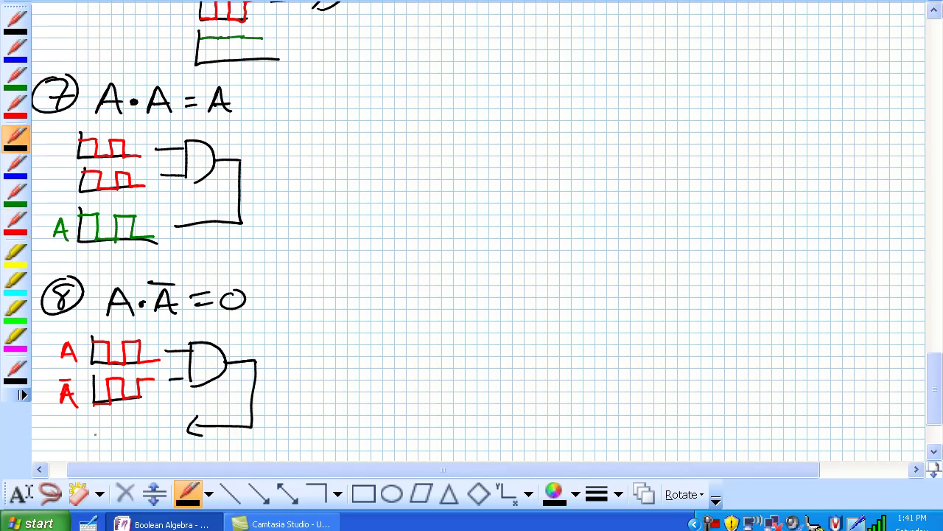
{"action": "mouse_move", "coordinate": [93, 418]}
{"action": "left_mouse_down"}
{"action": "mouse_move", "coordinate": [104, 450]}
{"action": "mouse_move", "coordinate": [149, 447]}
{"action": "left_mouse_up"}
- Draw a flat green output line labelled 0, then begin circled 9
{"action": "left_click", "coordinate": [17, 193]}
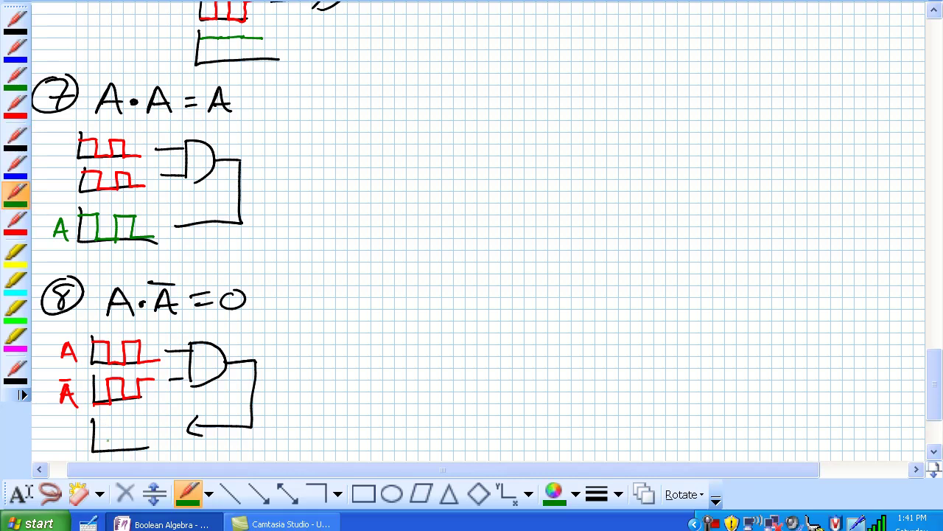
{"action": "left_click_drag", "start_coordinate": [93, 449], "coordinate": [107, 450]}
{"action": "left_click_drag", "start_coordinate": [107, 450], "coordinate": [124, 450]}
{"action": "left_click_drag", "start_coordinate": [136, 451], "coordinate": [154, 450]}
{"action": "left_click_drag", "start_coordinate": [73, 435], "coordinate": [72, 436]}
{"action": "left_click_drag", "start_coordinate": [934, 383], "coordinate": [934, 399]}
{"action": "left_click", "coordinate": [713, 524]}
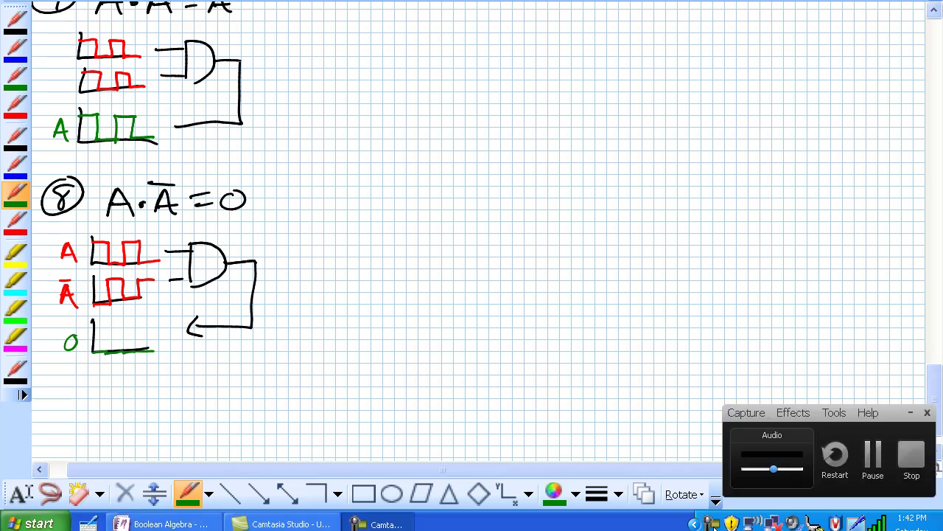
{"action": "left_click", "coordinate": [873, 455]}
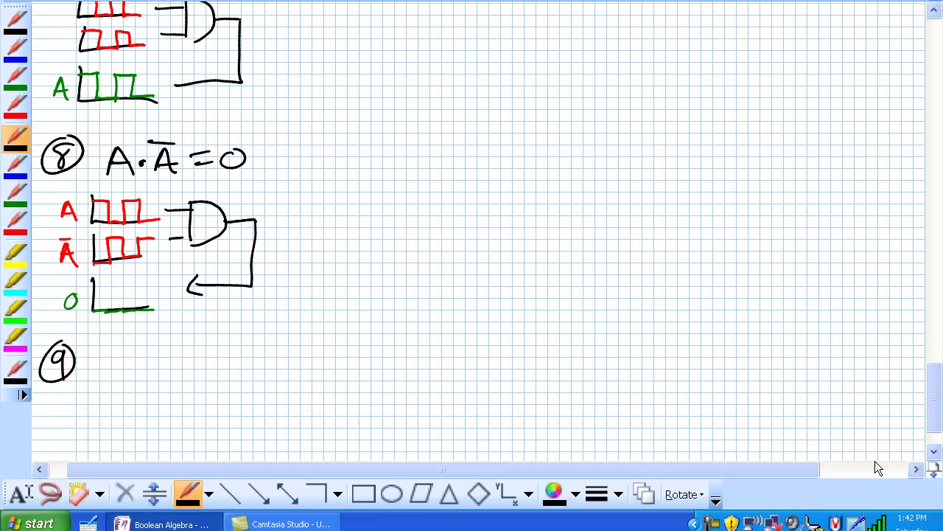
- Write rule 9 as double-bar A = A beside circled 9
{"action": "mouse_move", "coordinate": [107, 376]}
{"action": "left_mouse_down"}
{"action": "mouse_move", "coordinate": [119, 354]}
{"action": "mouse_move", "coordinate": [141, 380]}
{"action": "mouse_move", "coordinate": [144, 335]}
{"action": "mouse_move", "coordinate": [169, 361]}
{"action": "left_mouse_up"}
{"action": "left_click_drag", "start_coordinate": [154, 372], "coordinate": [209, 377]}
{"action": "left_click_drag", "start_coordinate": [185, 371], "coordinate": [207, 368]}
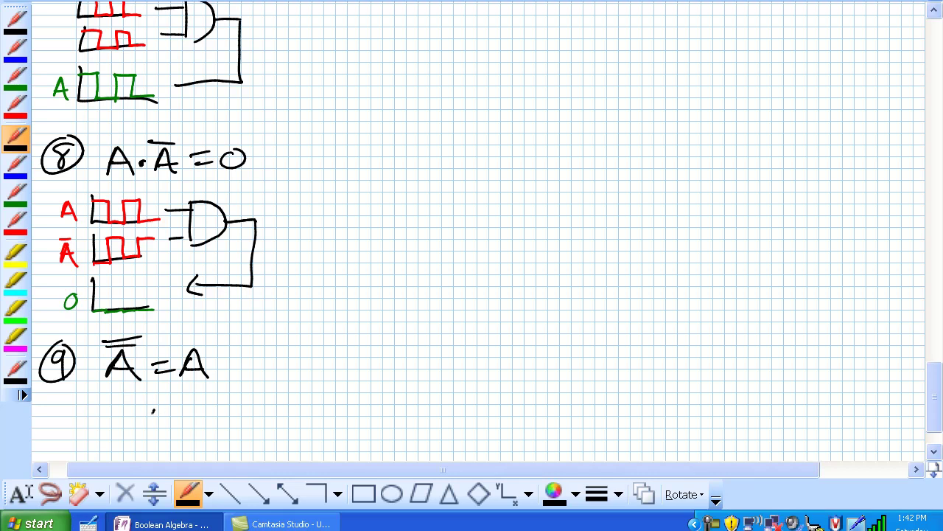
- Draw input A through two chained NOT gates, labelling outputs Ā and double-bar A
{"action": "mouse_move", "coordinate": [142, 429]}
{"action": "left_mouse_down"}
{"action": "mouse_move", "coordinate": [211, 420]}
{"action": "mouse_move", "coordinate": [205, 438]}
{"action": "left_mouse_up"}
{"action": "mouse_move", "coordinate": [246, 413]}
{"action": "left_mouse_down"}
{"action": "mouse_move", "coordinate": [295, 418]}
{"action": "mouse_move", "coordinate": [278, 406]}
{"action": "left_mouse_up"}
{"action": "mouse_move", "coordinate": [262, 389]}
{"action": "left_mouse_down"}
{"action": "mouse_move", "coordinate": [283, 389]}
{"action": "mouse_move", "coordinate": [296, 438]}
{"action": "mouse_move", "coordinate": [334, 418]}
{"action": "mouse_move", "coordinate": [297, 438]}
{"action": "left_mouse_up"}
{"action": "mouse_move", "coordinate": [337, 413]}
{"action": "left_mouse_down"}
{"action": "mouse_move", "coordinate": [401, 421]}
{"action": "mouse_move", "coordinate": [380, 406]}
{"action": "left_mouse_up"}
{"action": "left_click_drag", "start_coordinate": [357, 389], "coordinate": [388, 389]}
{"action": "left_click_drag", "start_coordinate": [356, 381], "coordinate": [391, 380]}
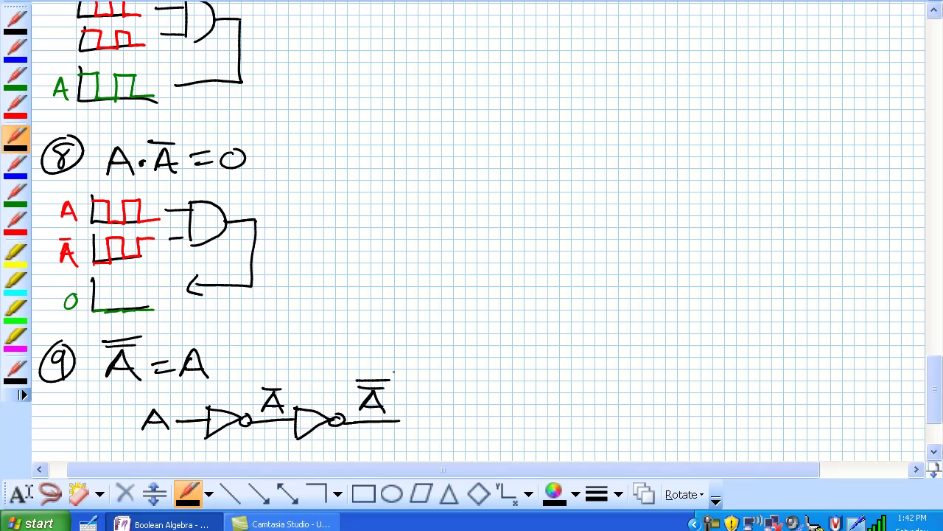
- Trace the first case: 0 in, 1 after the first NOT, 0 out, noted as =A
{"action": "left_click_drag", "start_coordinate": [154, 440], "coordinate": [154, 441]}
{"action": "left_click_drag", "start_coordinate": [935, 411], "coordinate": [934, 419]}
{"action": "left_click_drag", "start_coordinate": [273, 299], "coordinate": [276, 317]}
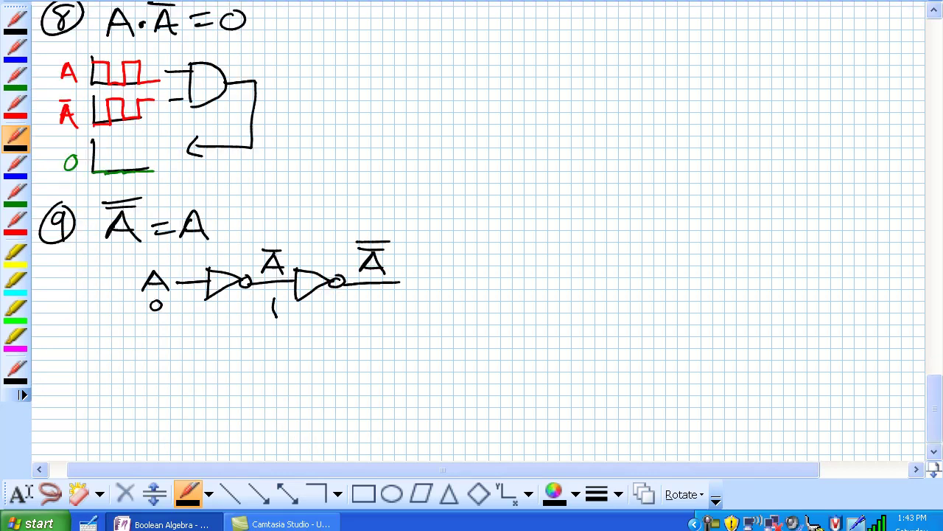
{"action": "left_click_drag", "start_coordinate": [376, 298], "coordinate": [375, 298]}
{"action": "left_click_drag", "start_coordinate": [401, 261], "coordinate": [413, 260]}
{"action": "mouse_move", "coordinate": [401, 269]}
{"action": "left_mouse_down"}
{"action": "mouse_move", "coordinate": [446, 274]}
{"action": "mouse_move", "coordinate": [441, 264]}
{"action": "left_mouse_up"}
- Trace the second case: 1 in, 0 after the first NOT, 1 out, also =A
{"action": "left_click_drag", "start_coordinate": [155, 329], "coordinate": [156, 350]}
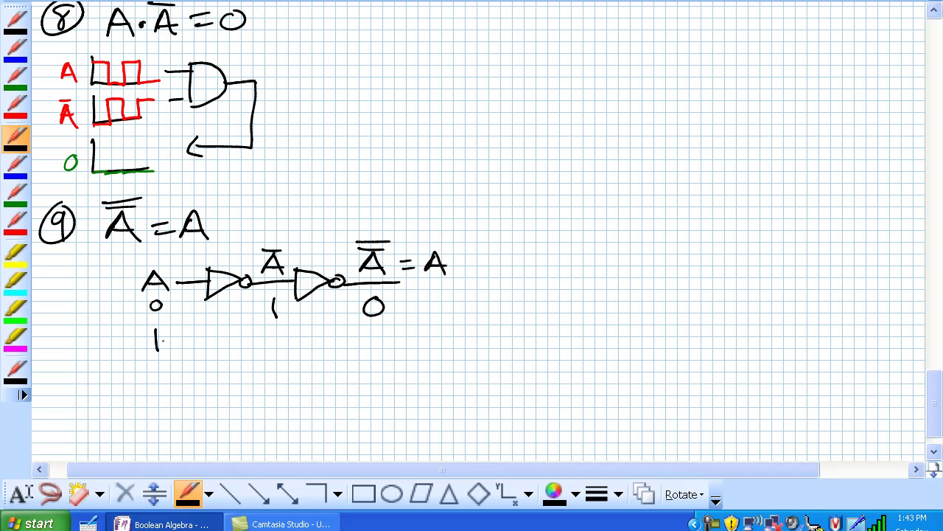
{"action": "mouse_move", "coordinate": [277, 330]}
{"action": "left_mouse_down"}
{"action": "mouse_move", "coordinate": [271, 339]}
{"action": "mouse_move", "coordinate": [275, 329]}
{"action": "left_mouse_up"}
{"action": "left_click_drag", "start_coordinate": [376, 329], "coordinate": [377, 350]}
{"action": "left_click_drag", "start_coordinate": [413, 328], "coordinate": [425, 328]}
{"action": "left_click_drag", "start_coordinate": [415, 337], "coordinate": [449, 349]}
{"action": "left_click_drag", "start_coordinate": [434, 338], "coordinate": [447, 337]}
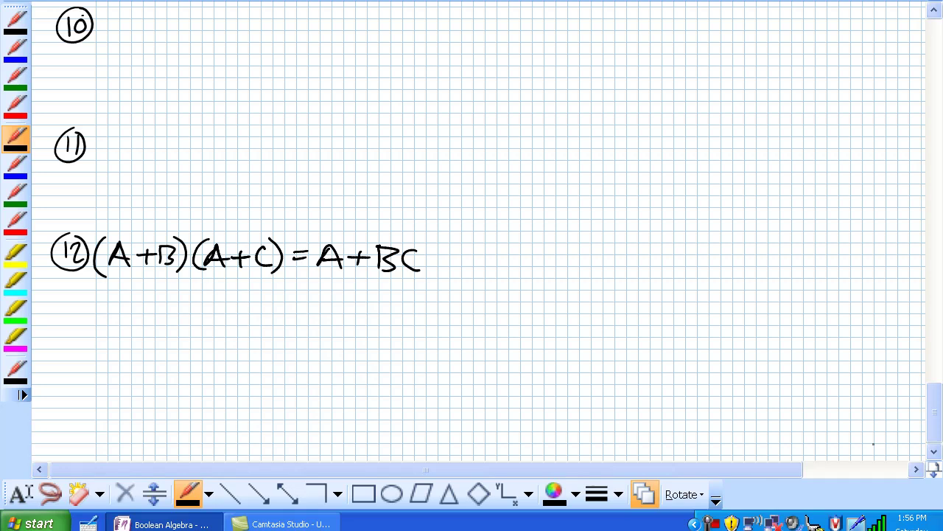
- Write FOIL beneath the rule 12 equation (A+B)(A+C)=A+BC
{"action": "left_click_drag", "start_coordinate": [116, 294], "coordinate": [115, 316]}
{"action": "mouse_move", "coordinate": [118, 295]}
{"action": "left_mouse_down"}
{"action": "mouse_move", "coordinate": [131, 293]}
{"action": "mouse_move", "coordinate": [130, 304]}
{"action": "mouse_move", "coordinate": [143, 295]}
{"action": "mouse_move", "coordinate": [164, 317]}
{"action": "mouse_move", "coordinate": [196, 314]}
{"action": "left_mouse_up"}
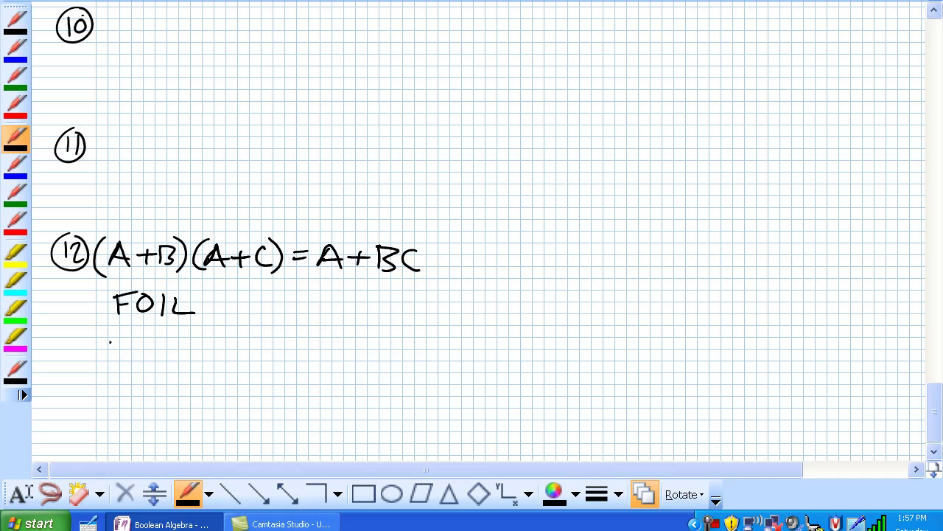
- Write the first two FOIL products, (A·A)+(A·C)+, under FOIL
{"action": "mouse_move", "coordinate": [111, 342]}
{"action": "left_mouse_down"}
{"action": "mouse_move", "coordinate": [104, 357]}
{"action": "mouse_move", "coordinate": [154, 361]}
{"action": "left_mouse_up"}
{"action": "mouse_move", "coordinate": [138, 353]}
{"action": "left_mouse_down"}
{"action": "mouse_move", "coordinate": [165, 353]}
{"action": "mouse_move", "coordinate": [158, 367]}
{"action": "left_mouse_up"}
{"action": "left_click_drag", "start_coordinate": [102, 337], "coordinate": [94, 367]}
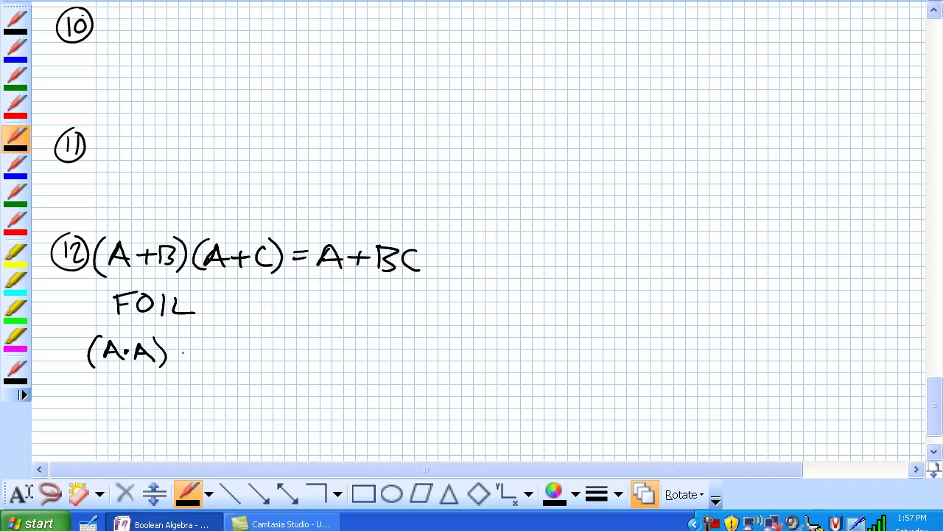
{"action": "mouse_move", "coordinate": [176, 352]}
{"action": "left_mouse_down"}
{"action": "mouse_move", "coordinate": [195, 353]}
{"action": "mouse_move", "coordinate": [185, 366]}
{"action": "mouse_move", "coordinate": [226, 362]}
{"action": "mouse_move", "coordinate": [222, 356]}
{"action": "mouse_move", "coordinate": [265, 370]}
{"action": "left_mouse_up"}
{"action": "left_click", "coordinate": [233, 355]}
{"action": "left_click_drag", "start_coordinate": [210, 336], "coordinate": [209, 372]}
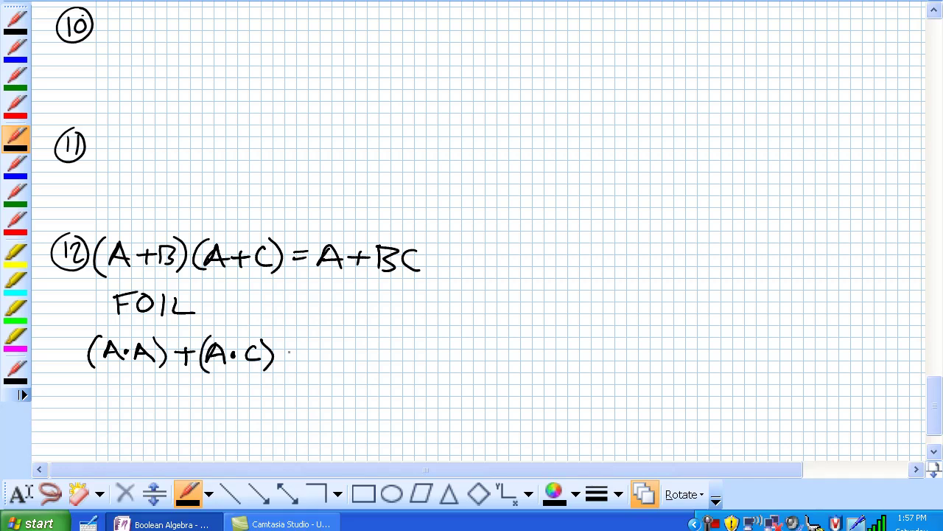
{"action": "mouse_move", "coordinate": [284, 353]}
{"action": "left_mouse_down"}
{"action": "mouse_move", "coordinate": [322, 368]}
{"action": "mouse_move", "coordinate": [363, 344]}
{"action": "mouse_move", "coordinate": [370, 364]}
{"action": "left_mouse_up"}
- Finish the expansion with the inner and last terms (B·A)+(B·C)
{"action": "left_click", "coordinate": [348, 351]}
{"action": "left_click_drag", "start_coordinate": [358, 358], "coordinate": [375, 370]}
{"action": "left_click_drag", "start_coordinate": [390, 351], "coordinate": [411, 351]}
{"action": "mouse_move", "coordinate": [401, 343]}
{"action": "left_mouse_down"}
{"action": "mouse_move", "coordinate": [402, 361]}
{"action": "mouse_move", "coordinate": [480, 358]}
{"action": "mouse_move", "coordinate": [485, 370]}
{"action": "left_mouse_up"}
{"action": "left_click", "coordinate": [454, 352]}
{"action": "left_click_drag", "start_coordinate": [429, 335], "coordinate": [430, 366]}
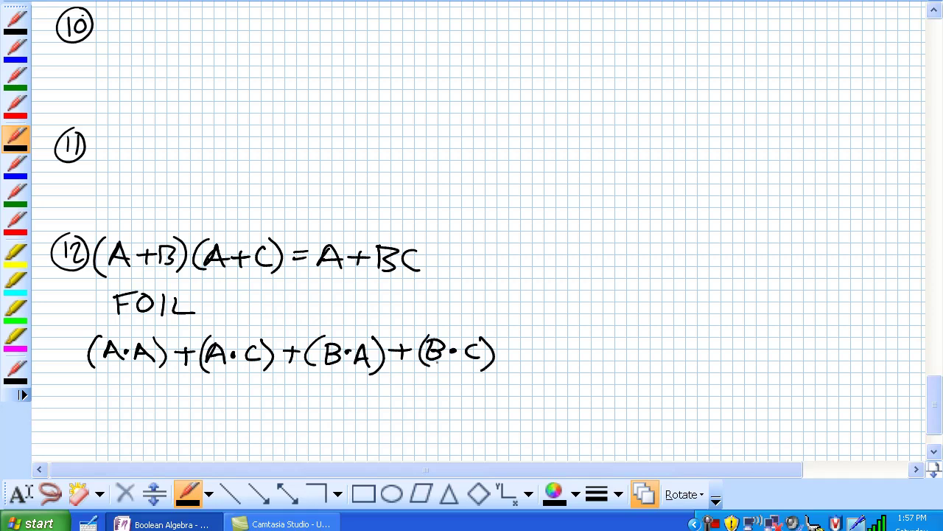
{"action": "mouse_move", "coordinate": [935, 419]}
{"action": "left_mouse_down"}
{"action": "mouse_move", "coordinate": [936, 429]}
{"action": "mouse_move", "coordinate": [933, 339]}
{"action": "mouse_move", "coordinate": [933, 424]}
{"action": "left_mouse_up"}
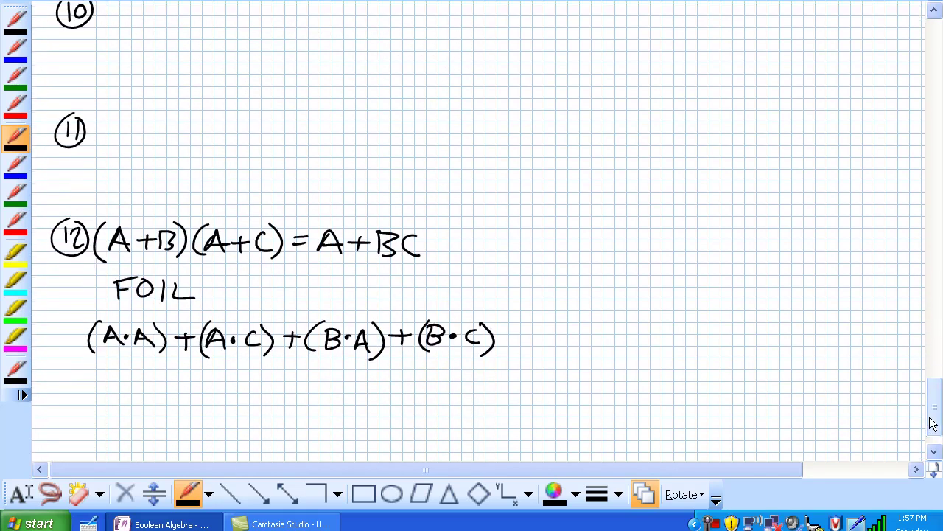